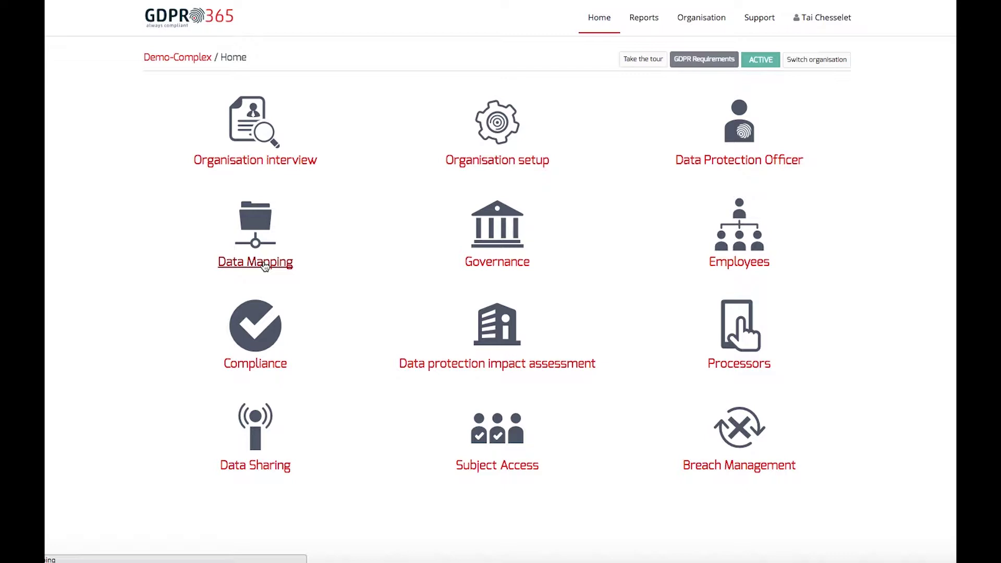
Open Data Mapping and review the list of data subject types with their categories and selections.
click(265, 266)
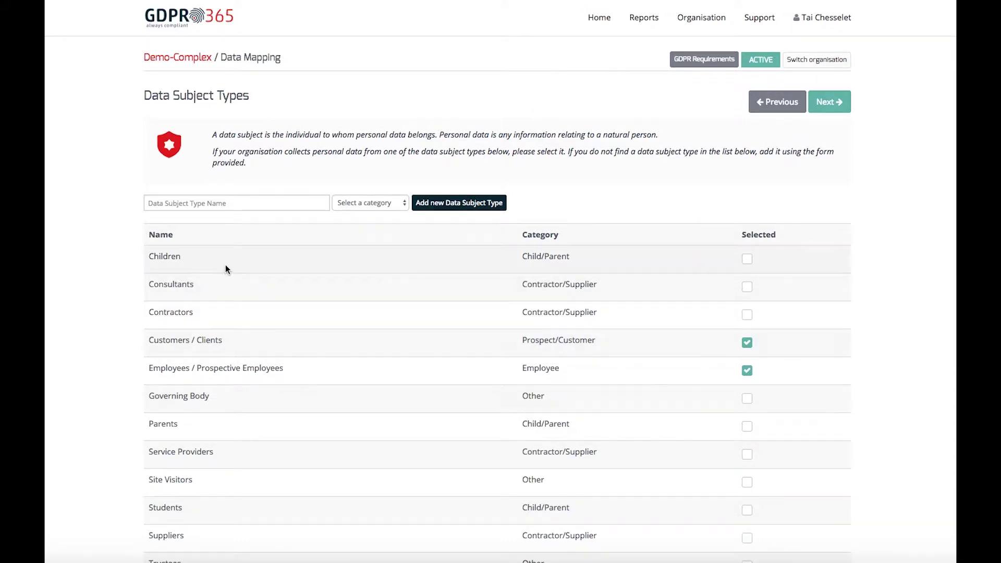
scroll(208, 375, down, 3)
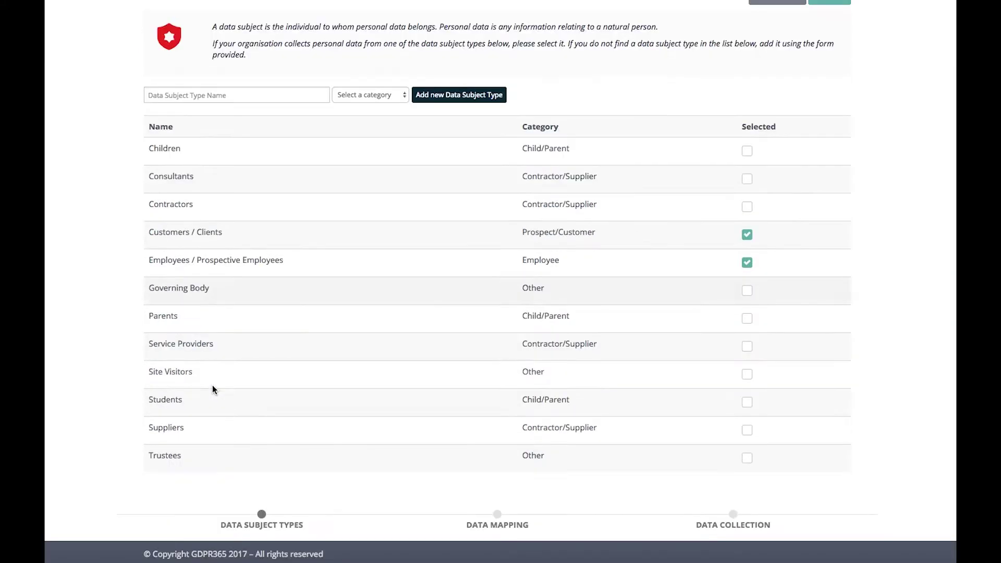
scroll(351, 389, up, 3)
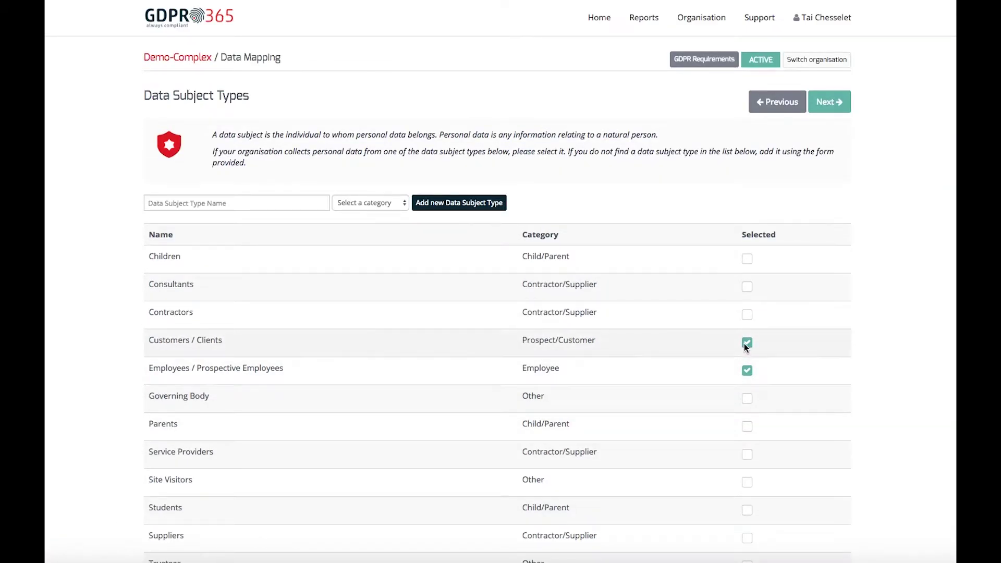
Proceed to the data mapping stage, collapse the data subject list and review the processing purposes for Customers / Clients.
click(828, 104)
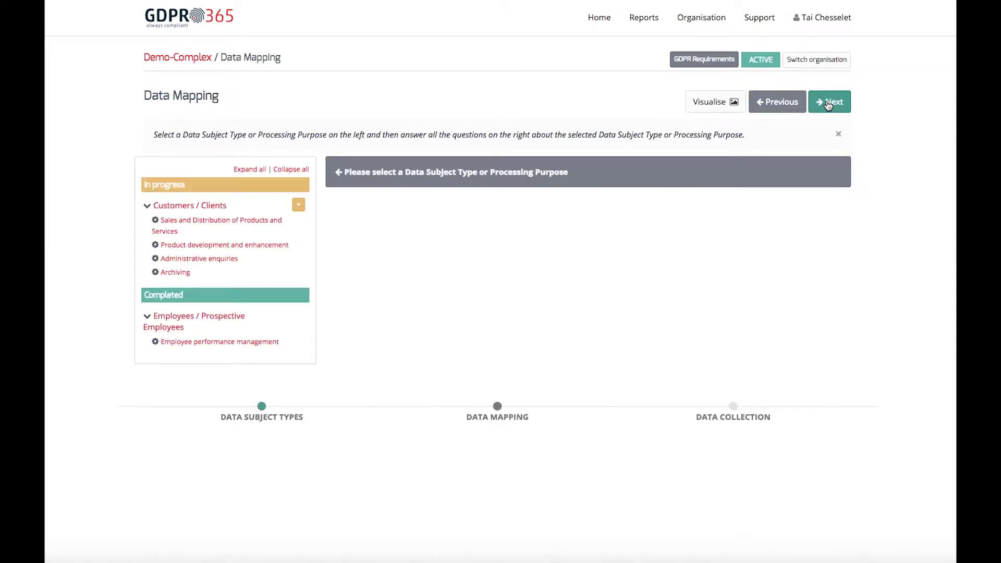
click(291, 169)
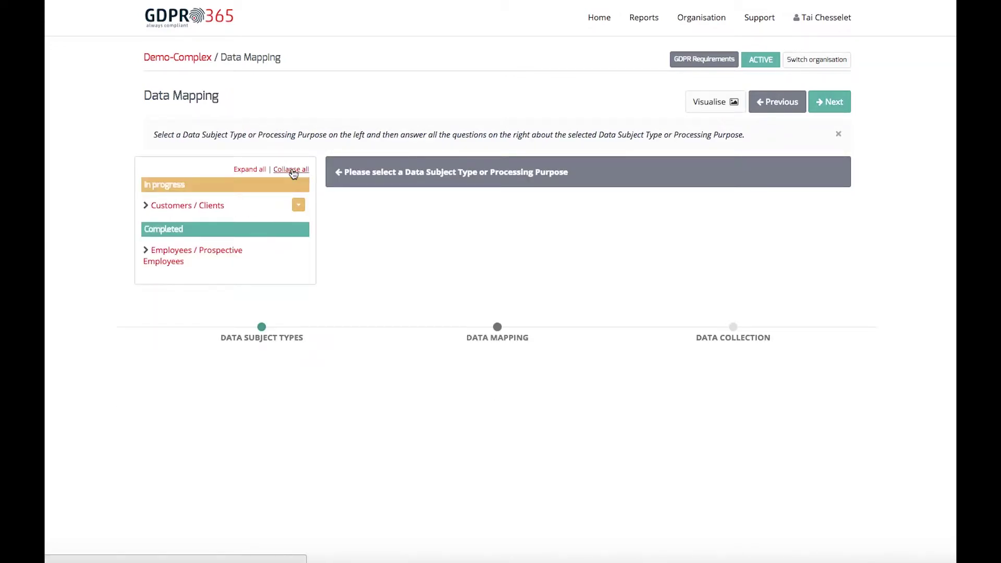
click(199, 206)
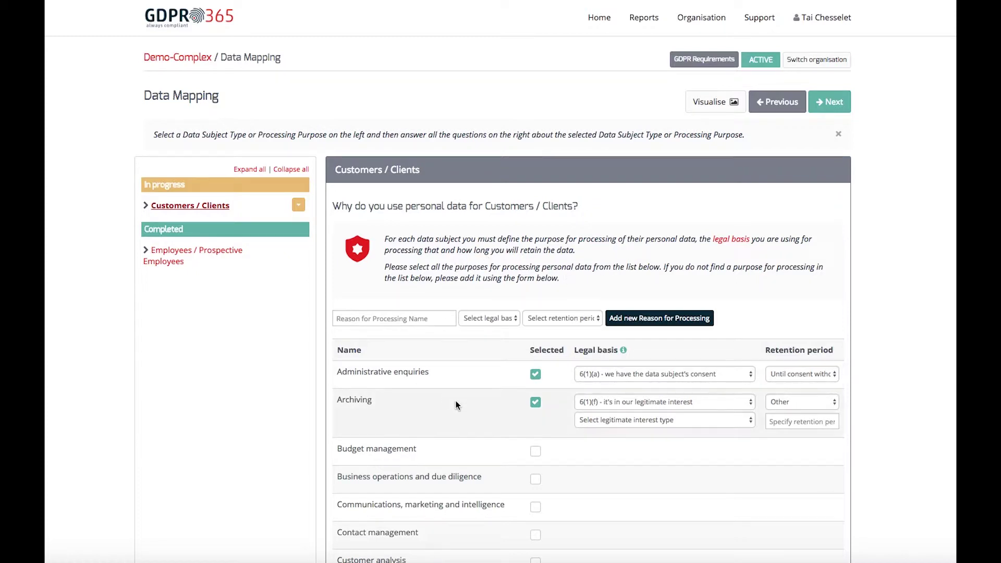
scroll(456, 404, down, 3)
scroll(456, 404, down, 3)
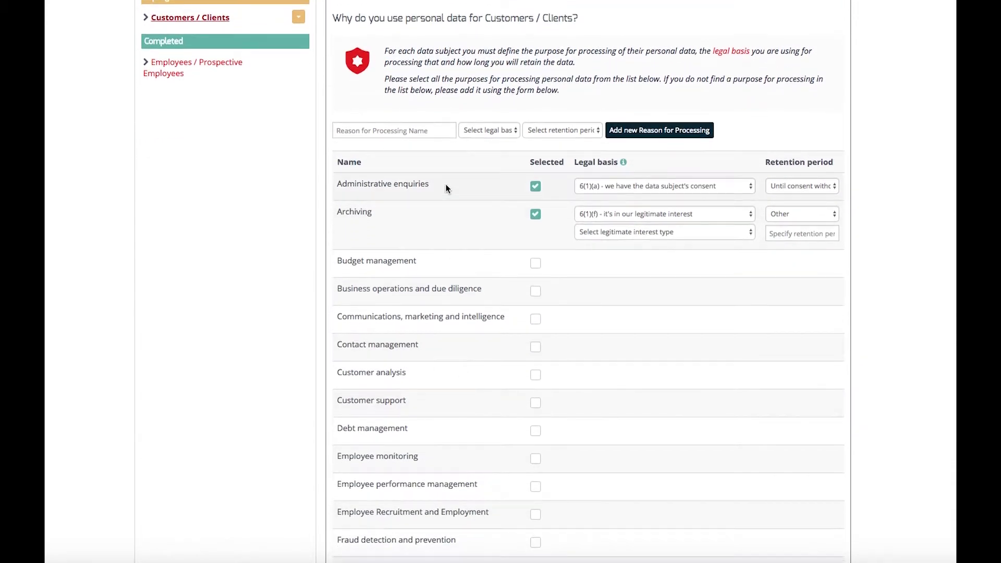
scroll(473, 409, down, 12)
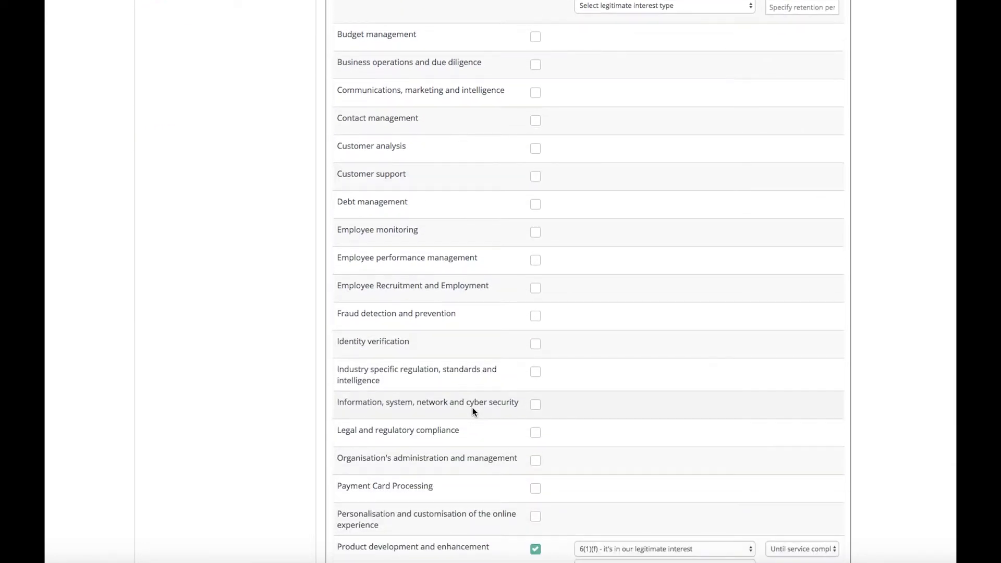
scroll(471, 406, down, 3)
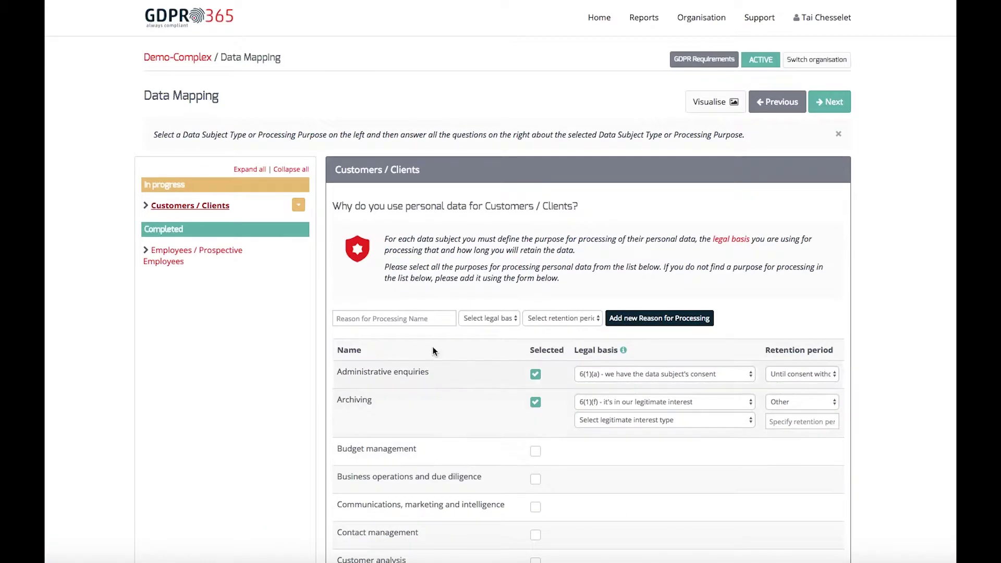
For Administrative enquiries, choose legal basis "6(1)(a) - we have the data subject's consent" and retention period "Until consent withdrawn".
click(368, 318)
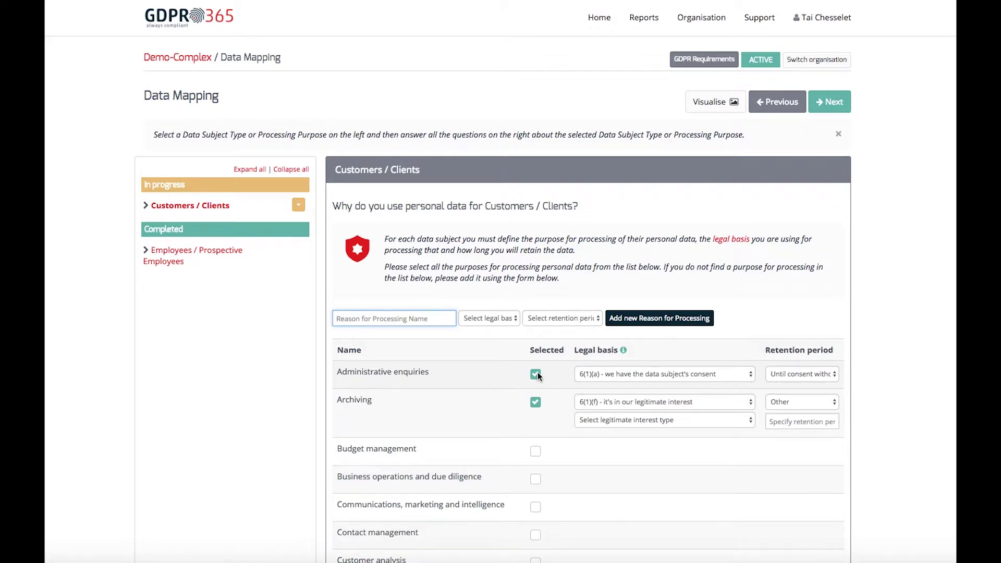
click(750, 374)
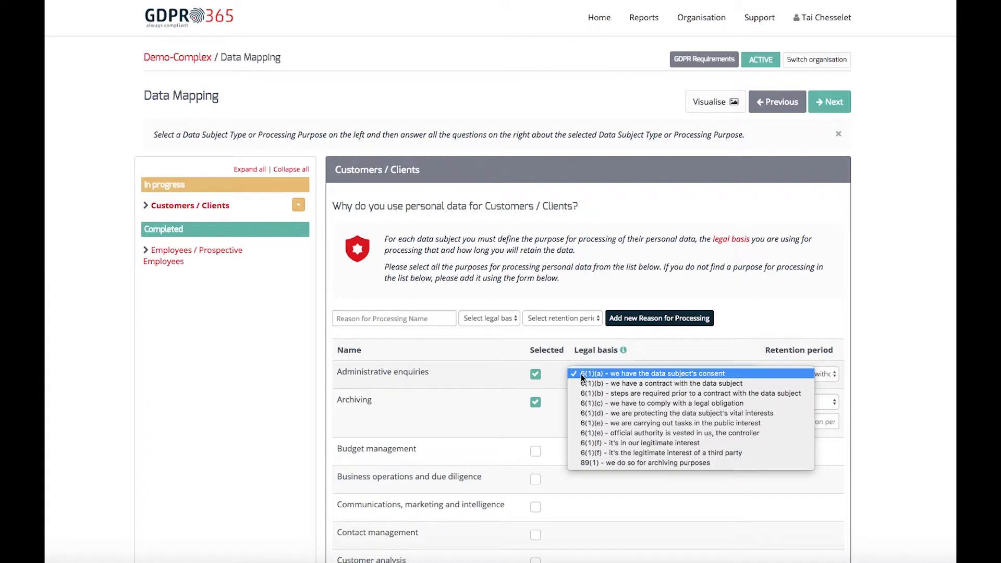
click(649, 374)
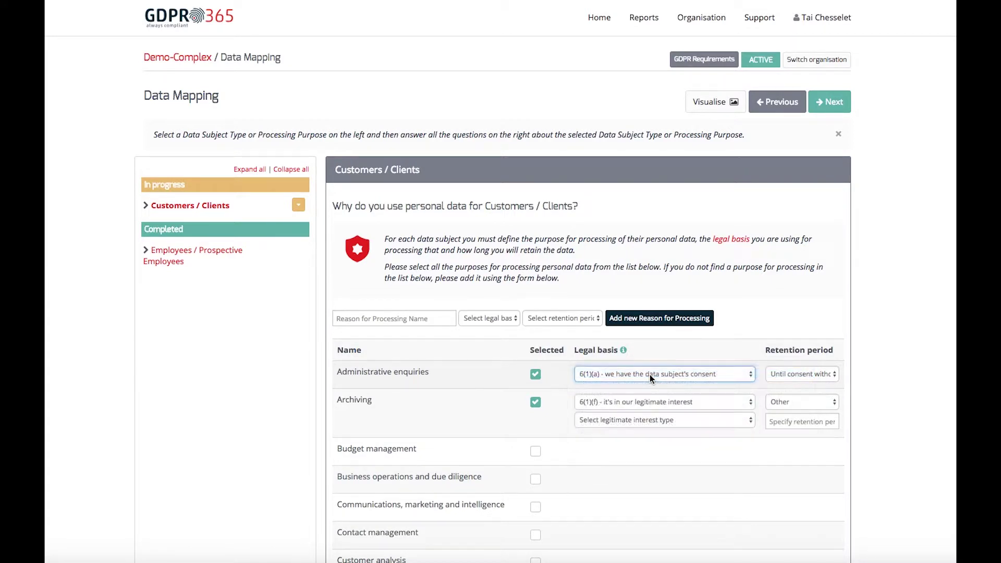
click(835, 374)
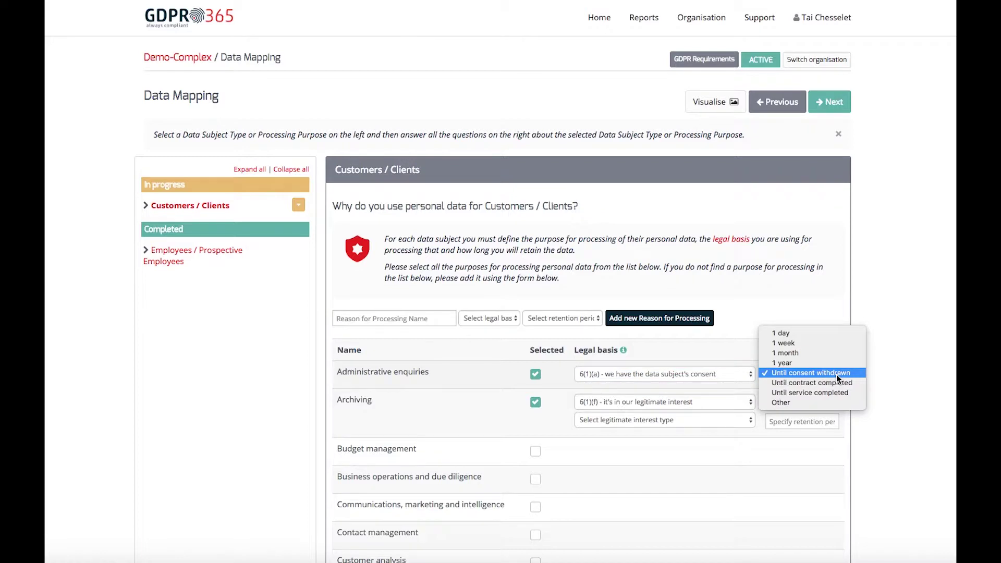
click(803, 373)
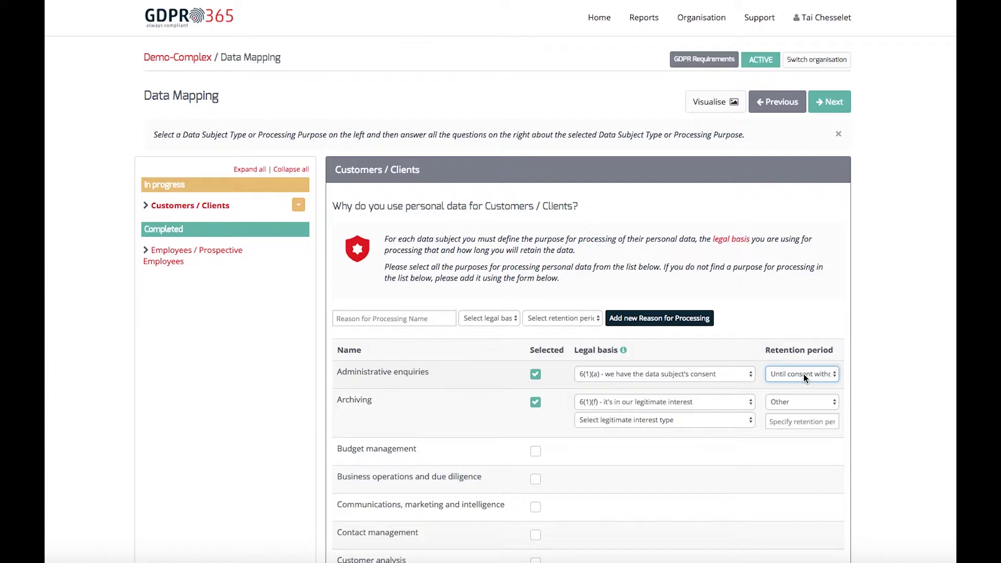
Look through the remaining processing purposes, expand Customers / Clients and open its Sales and Distribution of Products and Services purpose.
scroll(436, 389, down, 2)
scroll(434, 392, down, 10)
scroll(434, 391, up, 12)
click(146, 205)
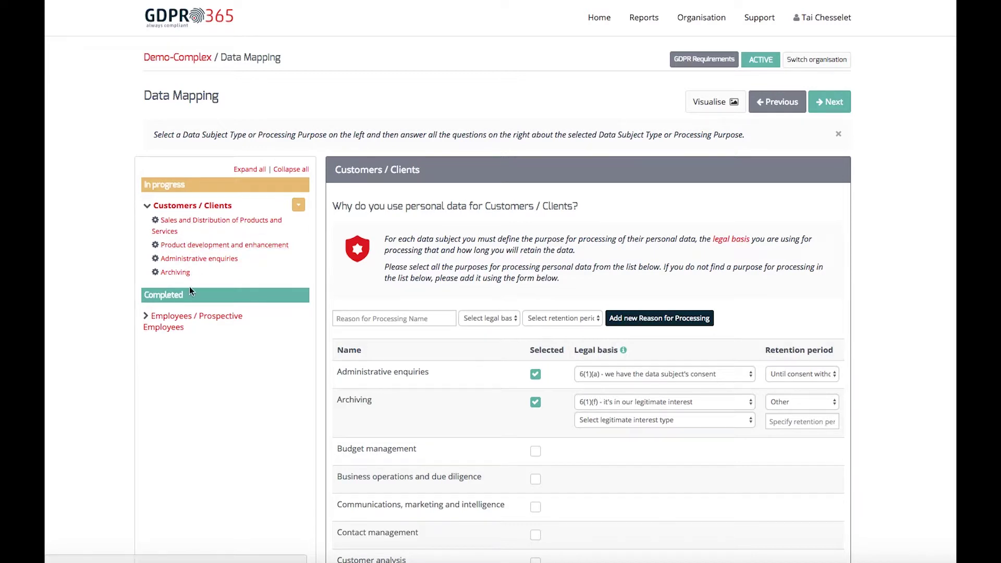
click(179, 226)
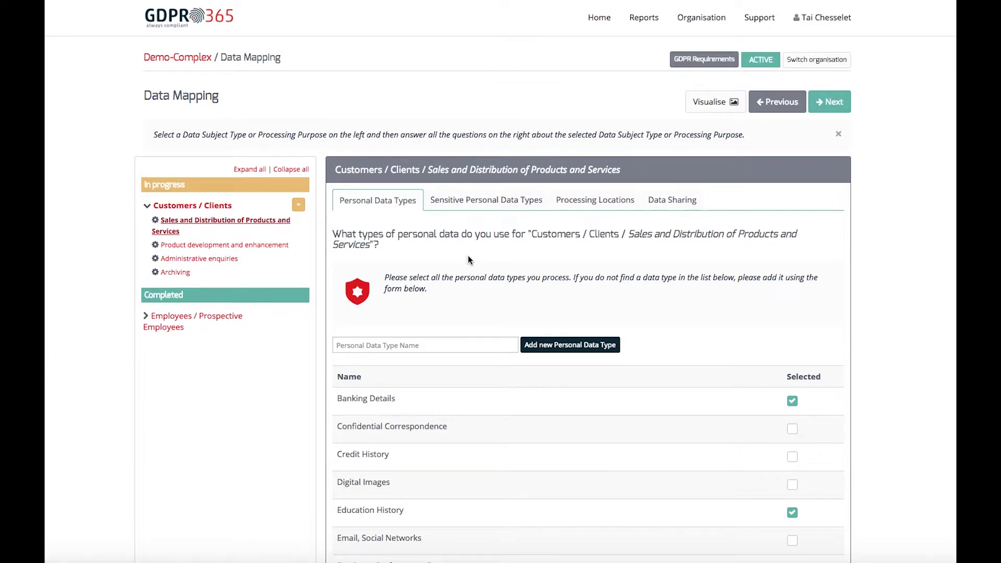
Review the personal data types, sensitive data types and processing locations, returning to the personal data types and their new-type name field.
scroll(465, 257, down, 3)
scroll(464, 260, up, 1)
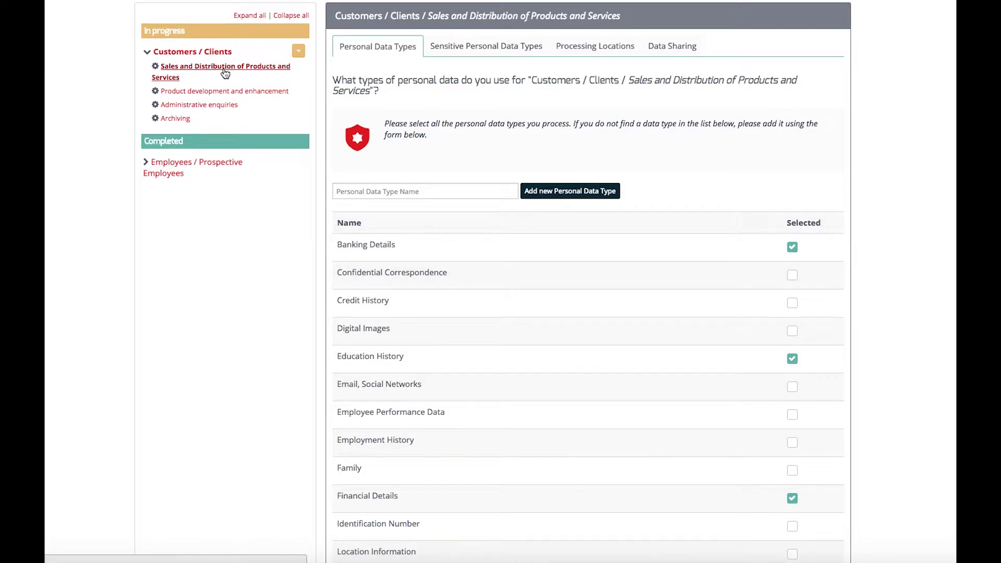
click(476, 46)
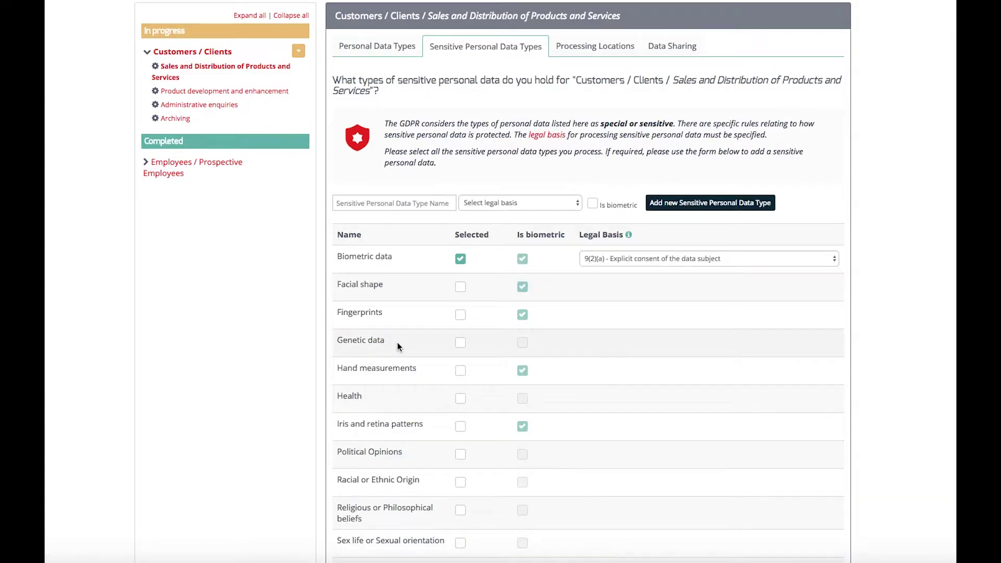
click(599, 46)
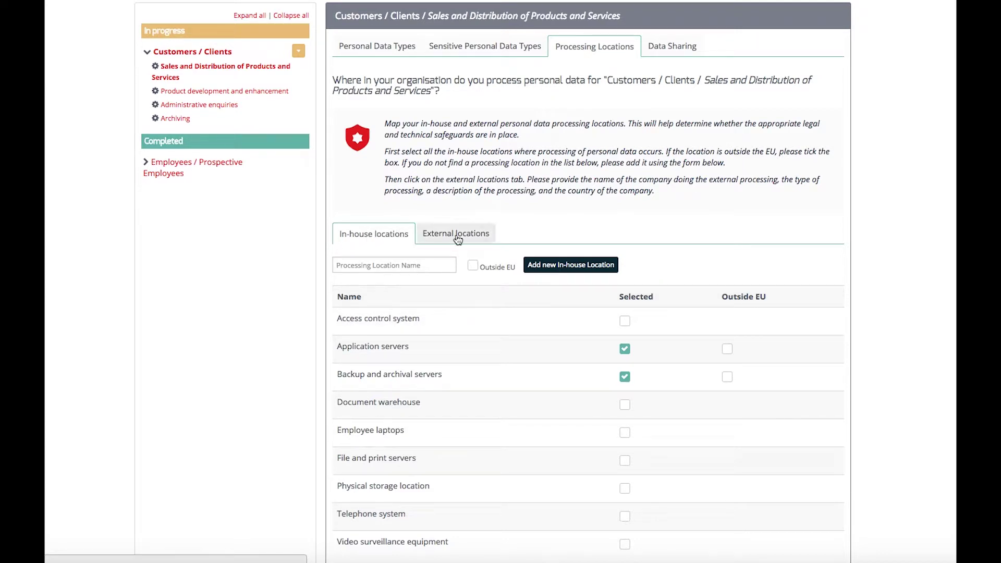
click(382, 47)
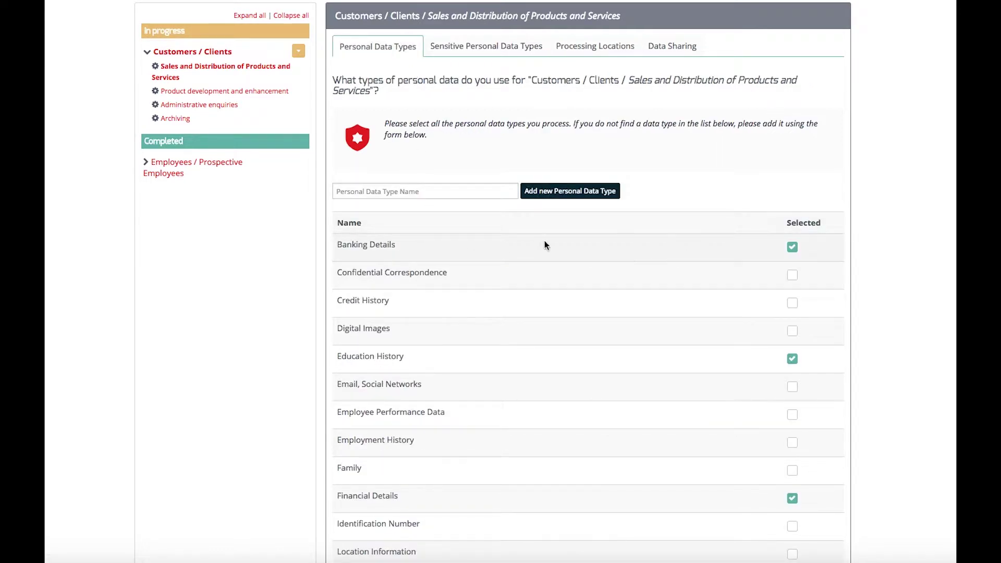
click(384, 191)
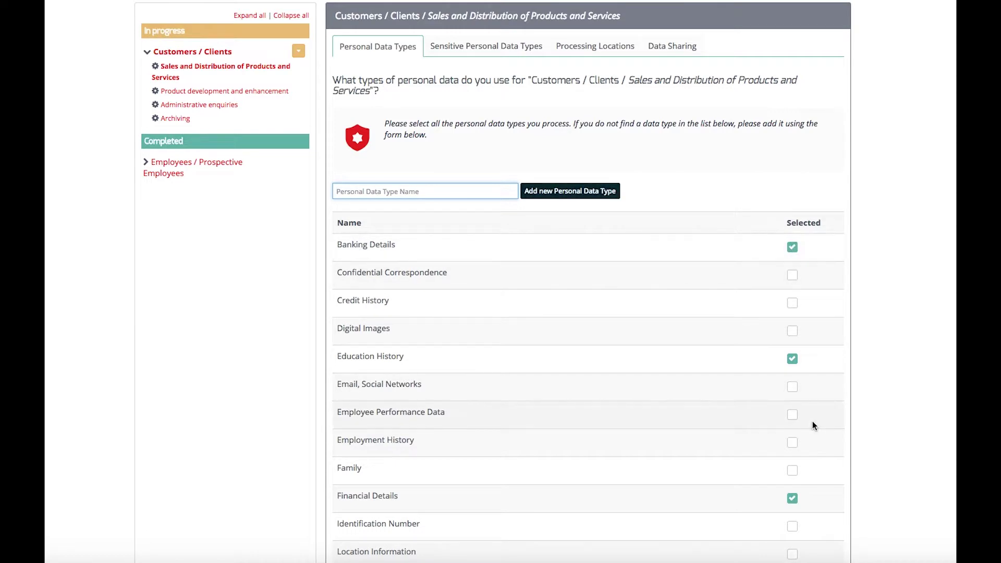
In the sensitive personal data types, choose "9(2)(a) - Explicit consent of the data subject" as the legal basis for Biometric data.
click(455, 49)
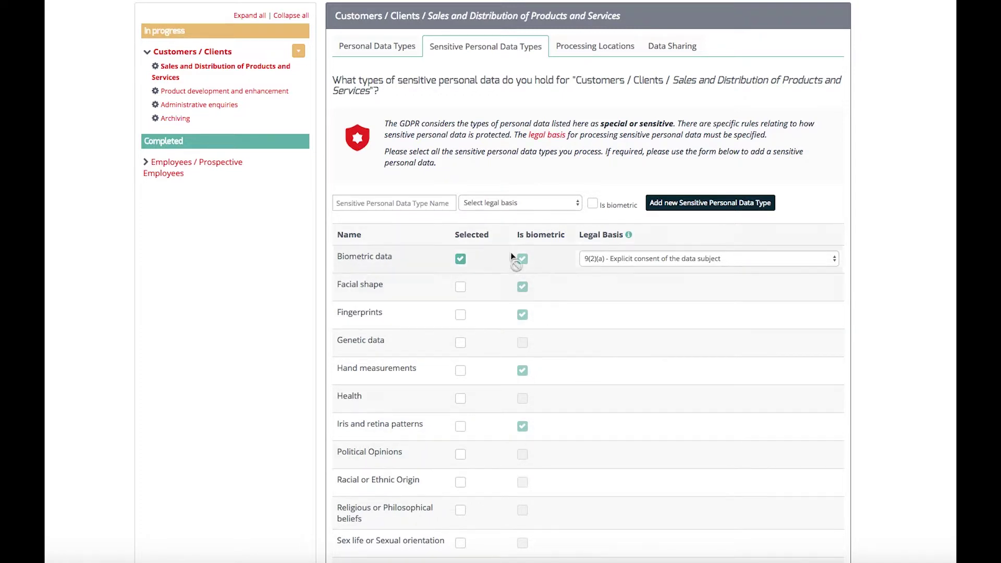
click(385, 203)
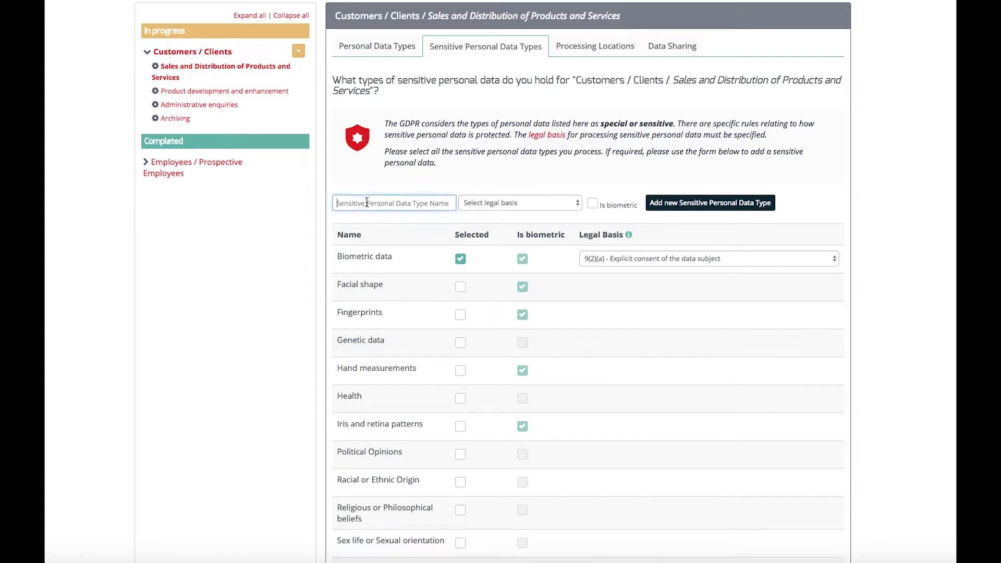
click(576, 203)
click(408, 203)
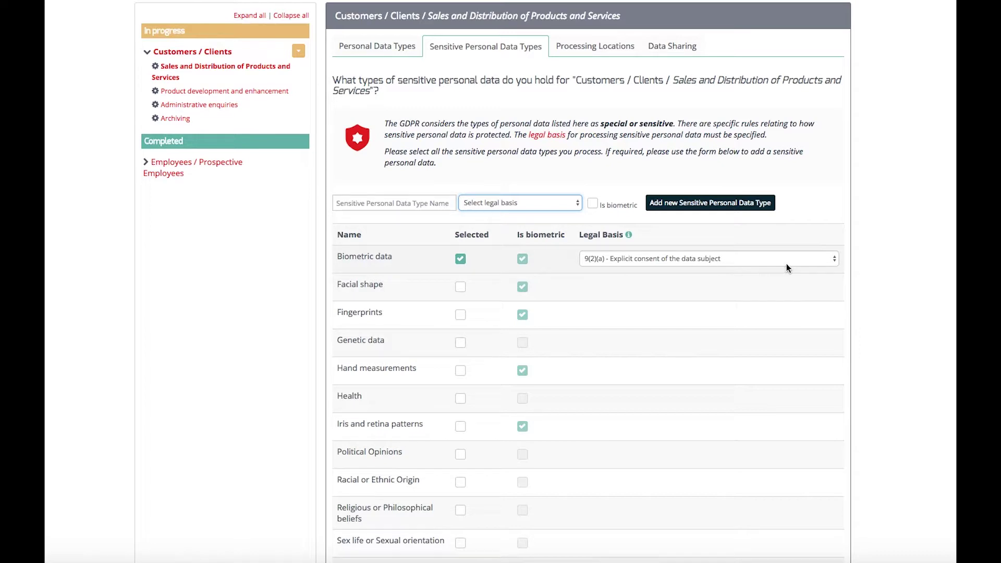
click(833, 259)
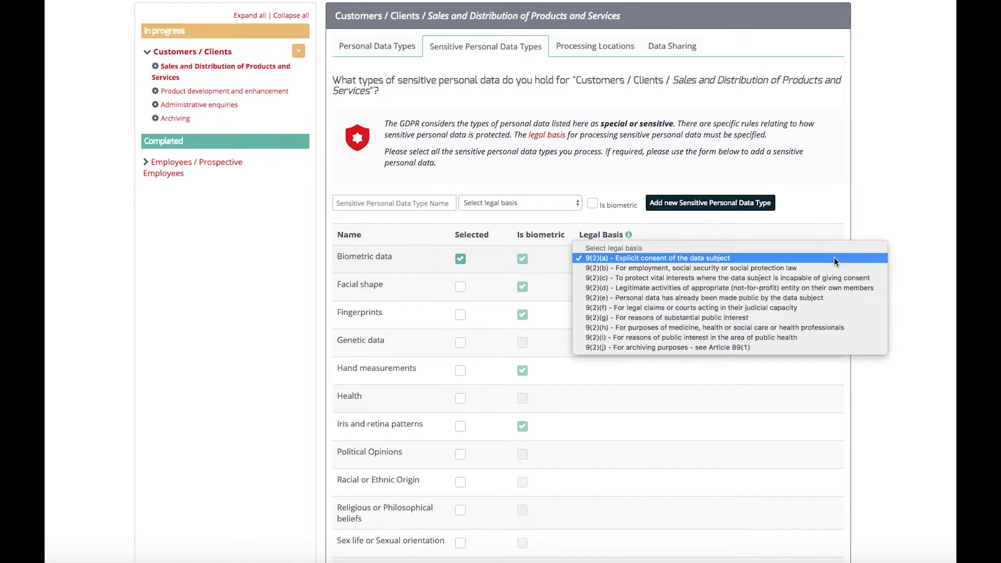
click(684, 257)
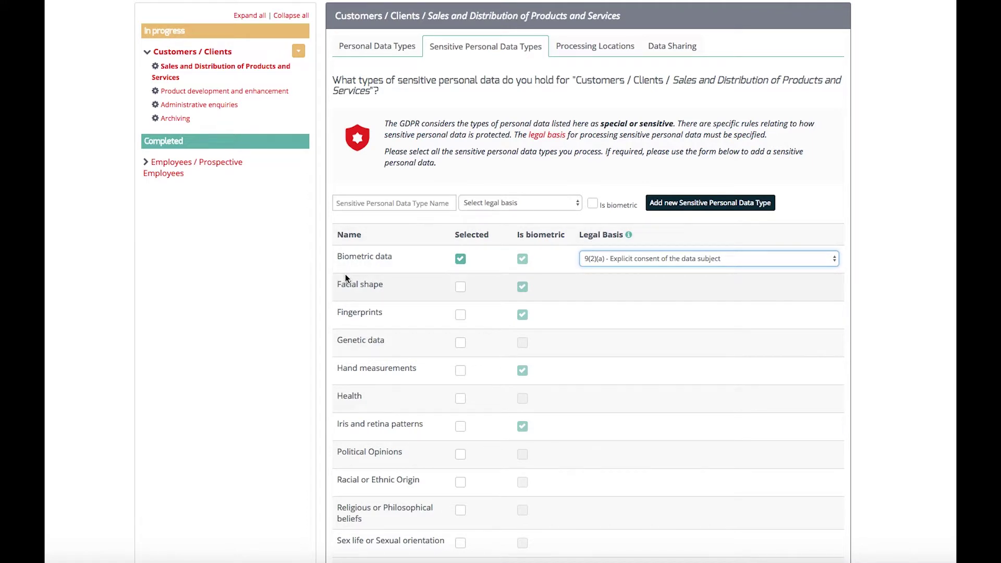
Review the in-house processing locations and the form for adding a new in-house location.
click(577, 47)
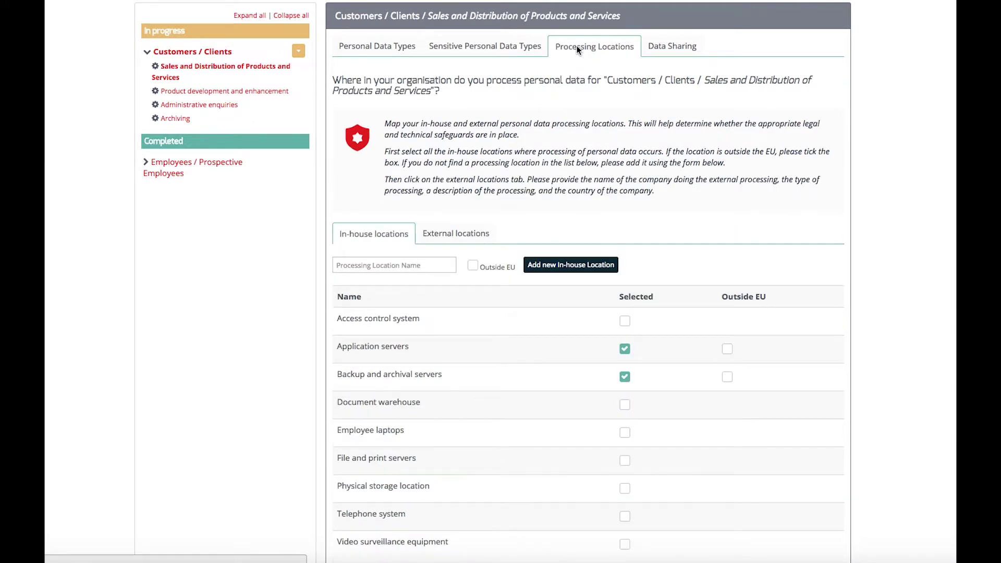
scroll(409, 378, down, 1)
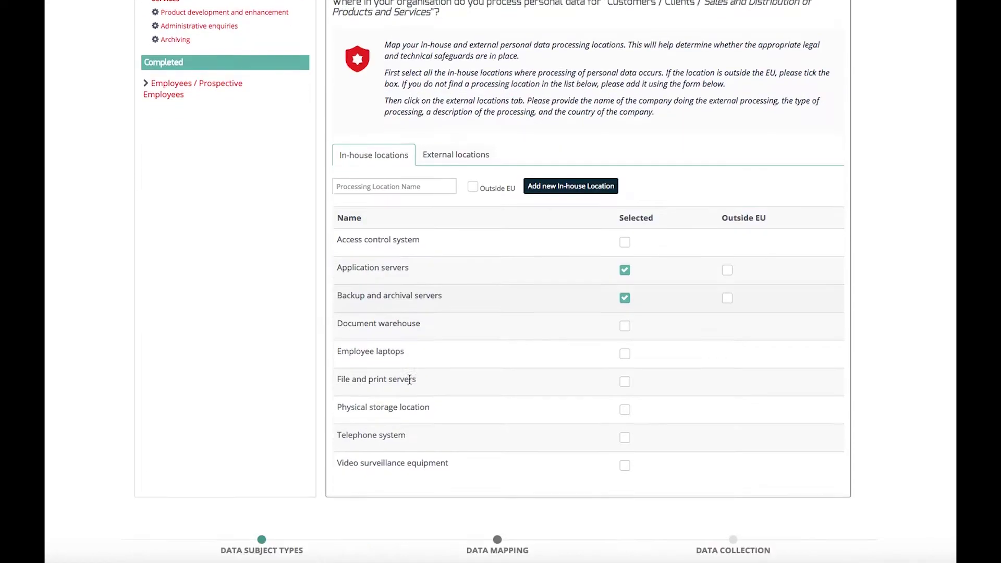
scroll(409, 379, down, 1)
click(346, 162)
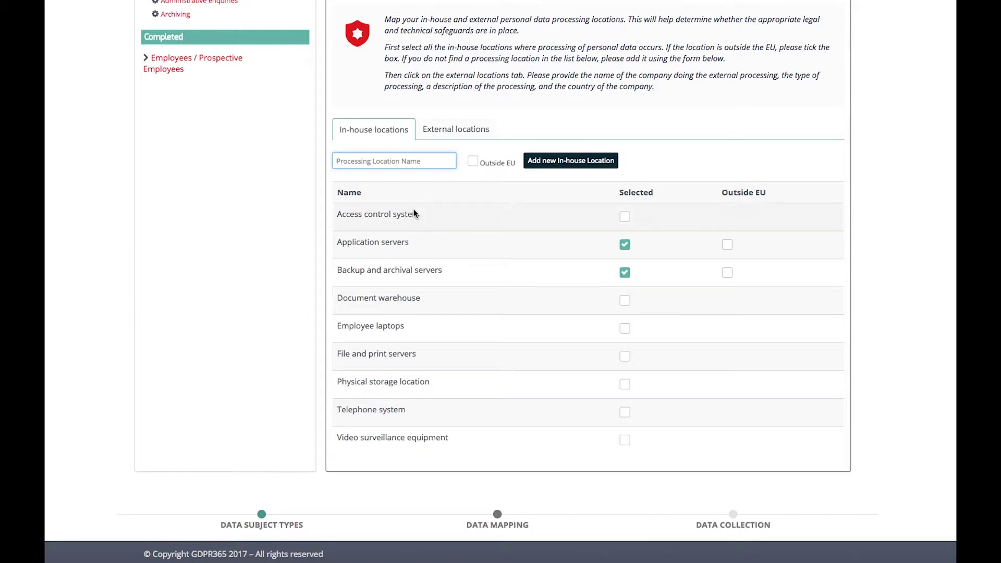
scroll(400, 325, up, 3)
scroll(399, 325, up, 2)
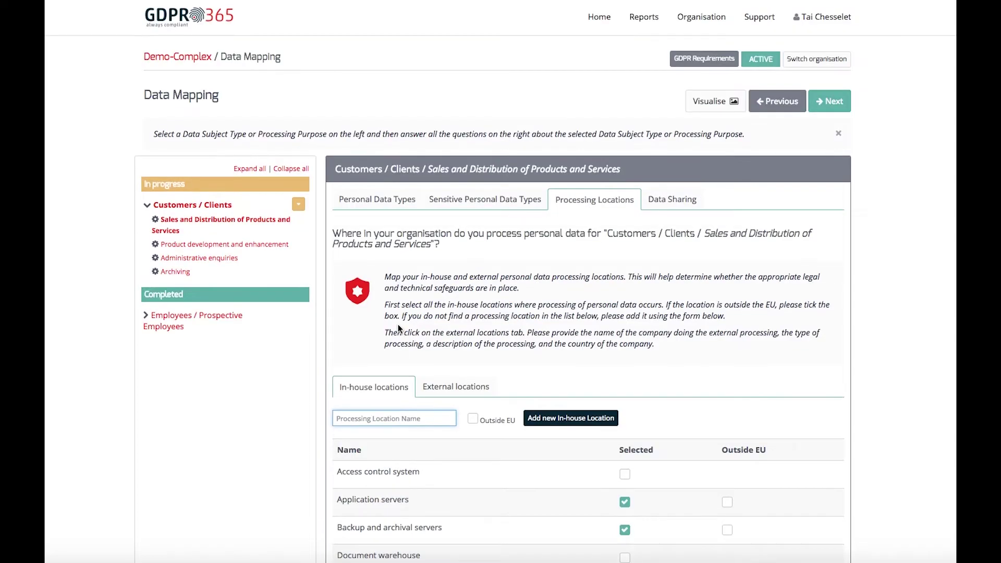
View the external processing locations and inspect the new external location form, closing it without saving.
click(453, 392)
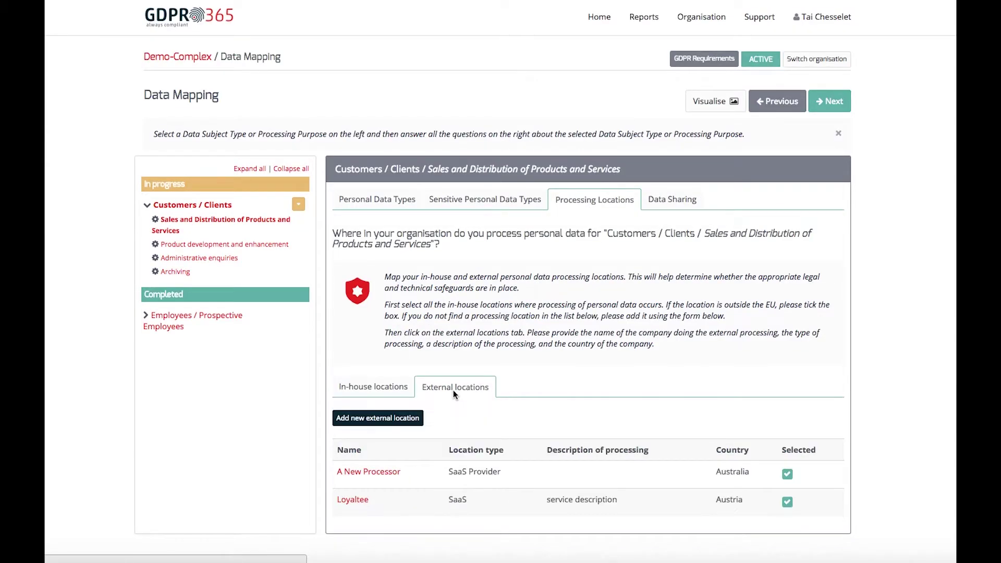
click(387, 420)
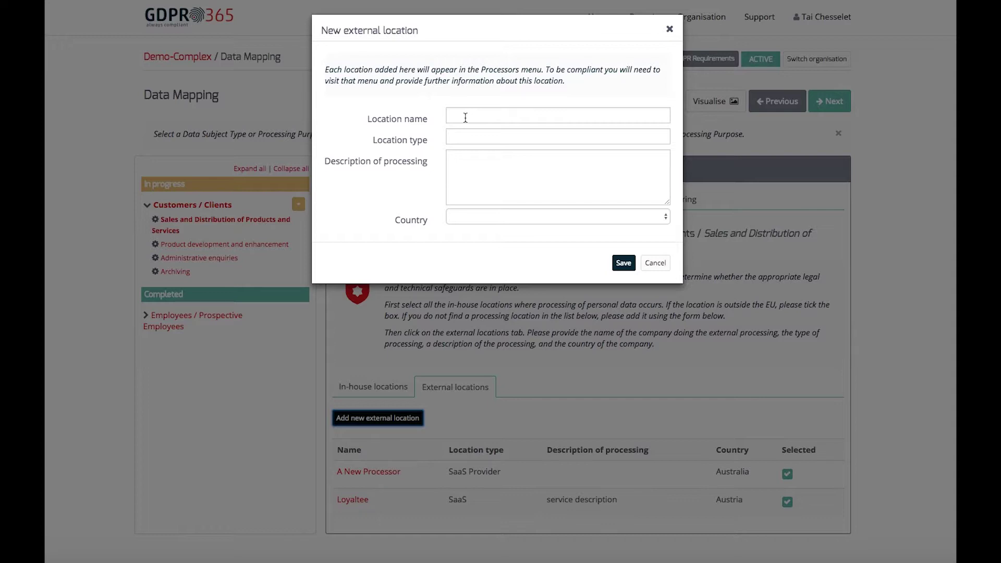
click(655, 265)
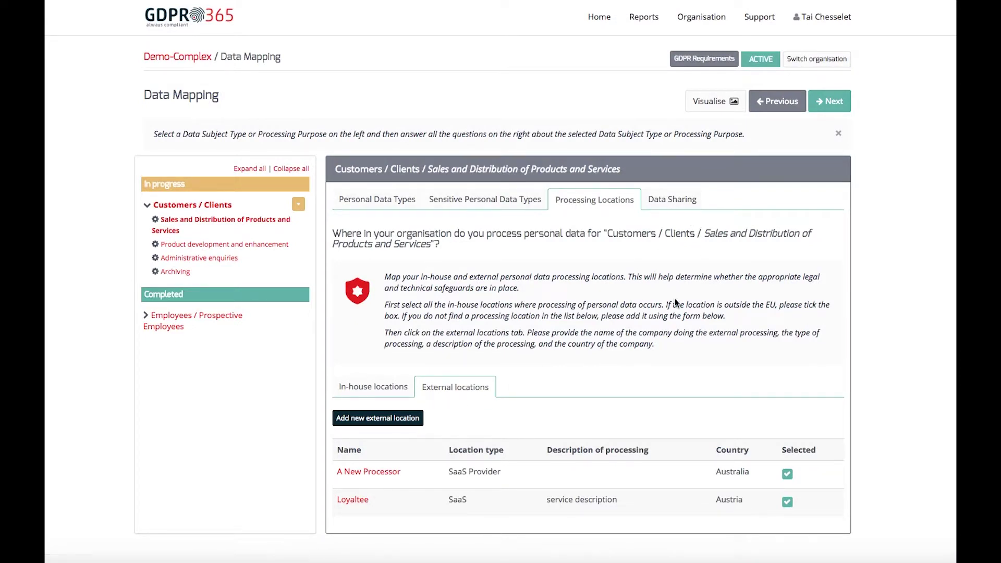
Review the data sharing recipients for Sales and Distribution of Products and Services and the option to mark Customers / Clients as complete, without applying it.
click(667, 200)
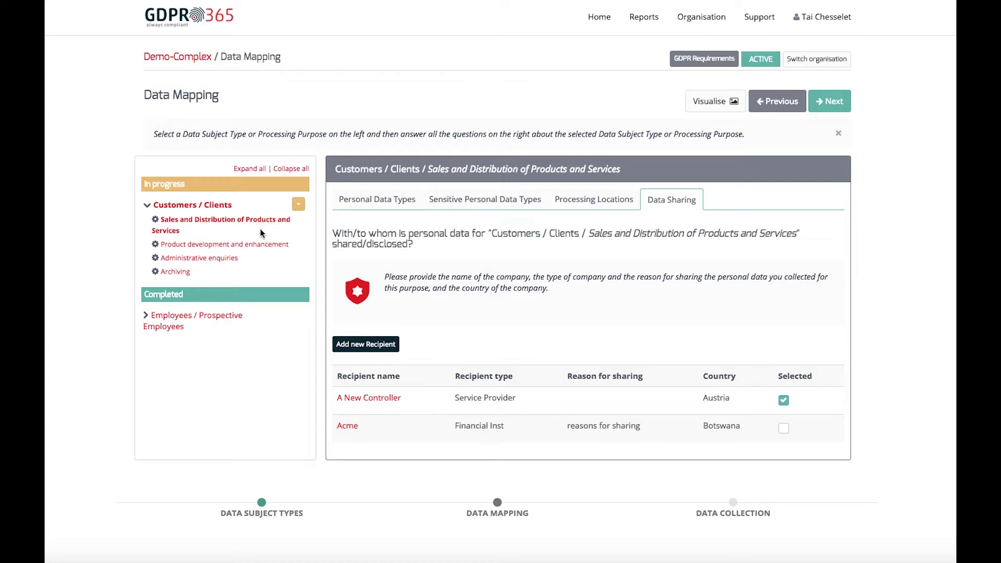
click(298, 205)
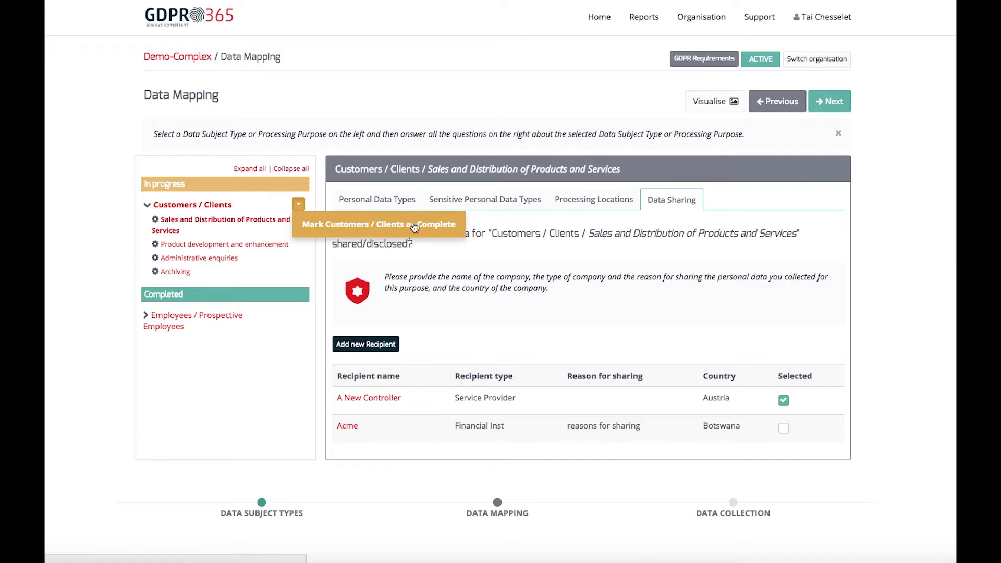
scroll(411, 229, down, 1)
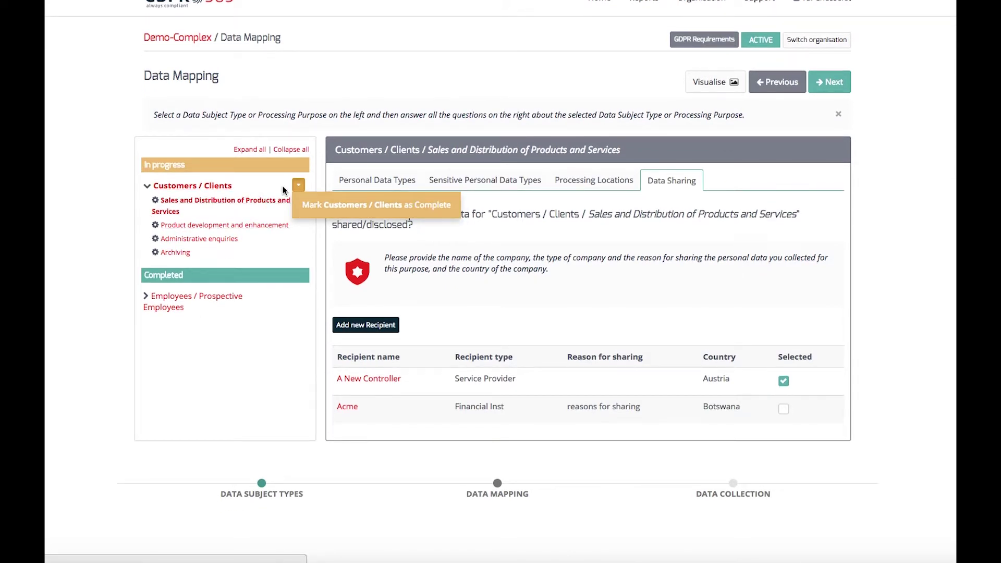
click(245, 216)
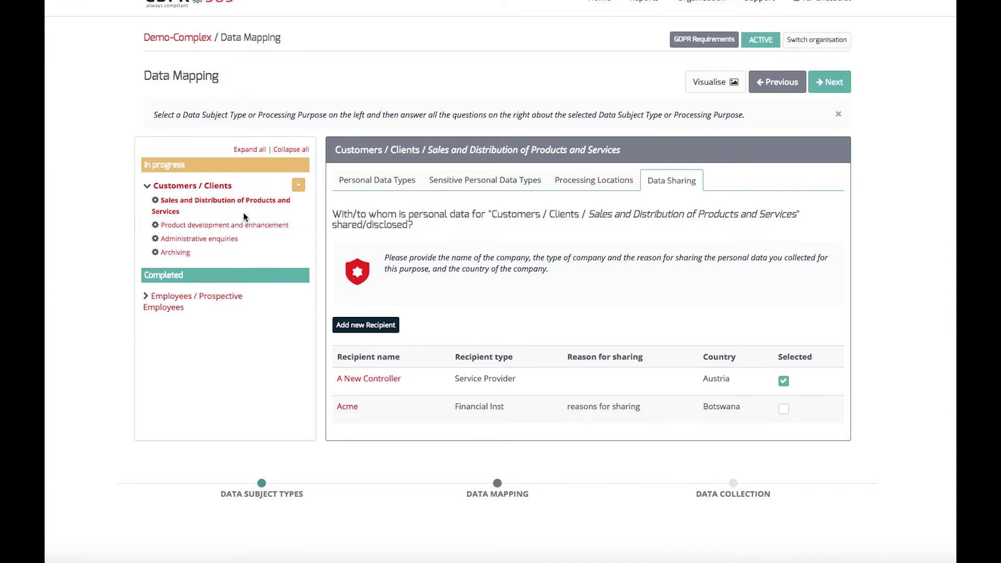
scroll(245, 217, down, 1)
scroll(269, 208, up, 1)
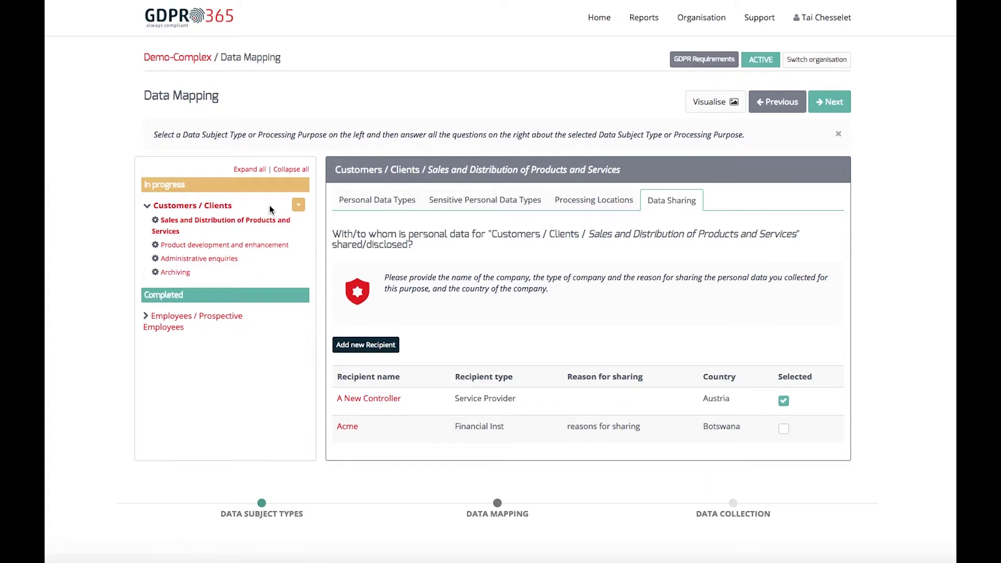
Visualise the data mapping and expand Sales and Distribution of Products and Services to inspect its personal and sensitive personal data types.
click(712, 103)
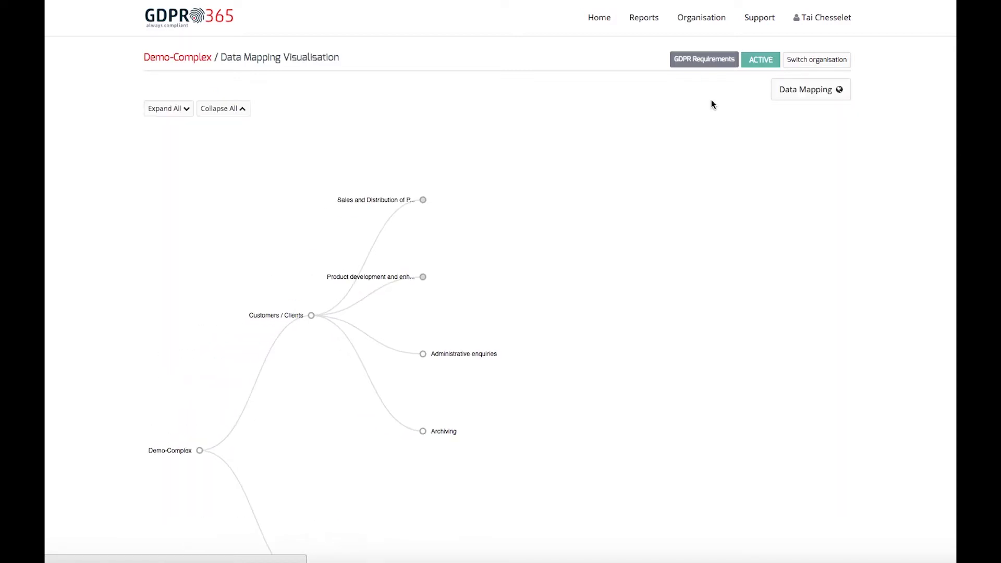
mouse_move(170, 454)
mouse_move(276, 319)
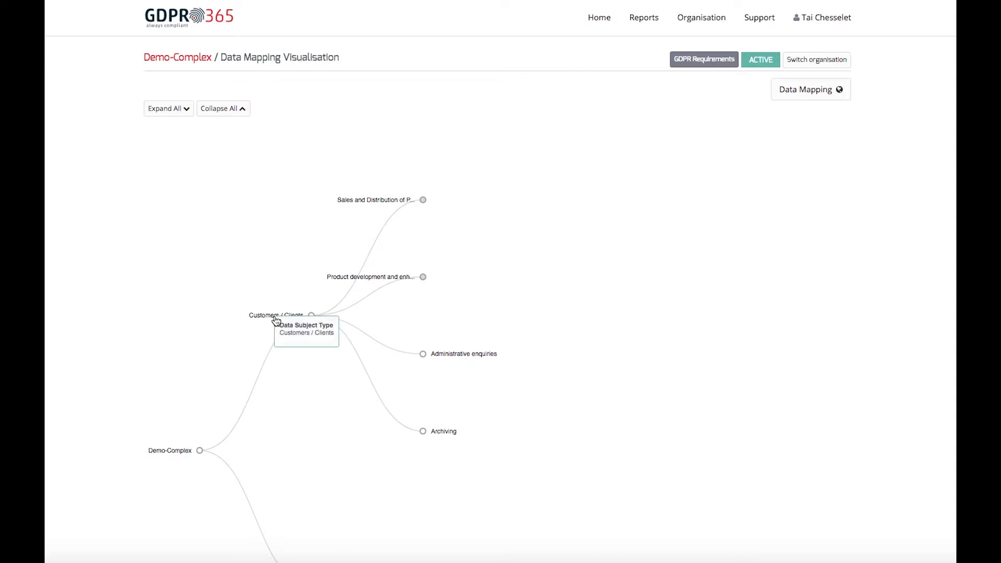
mouse_move(367, 202)
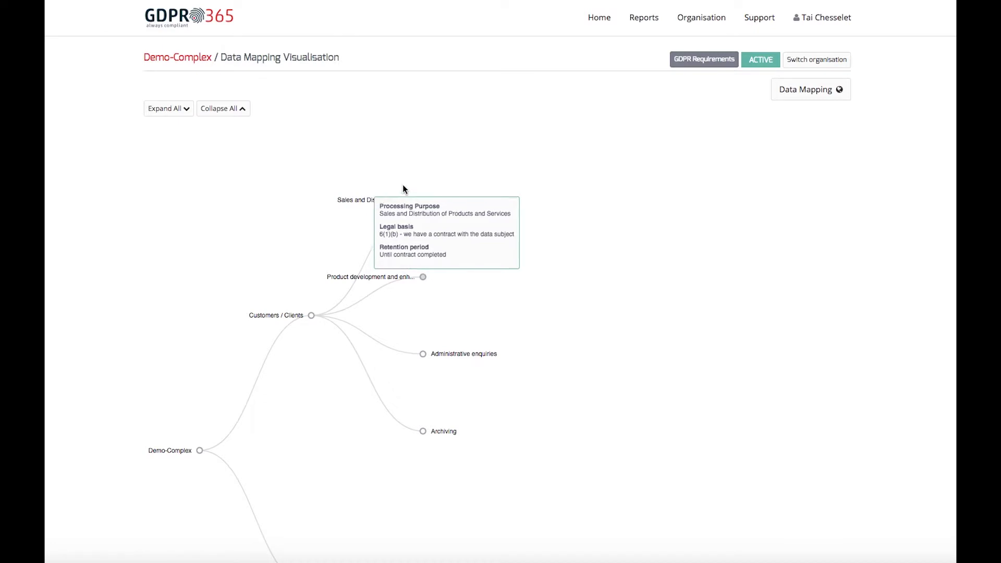
click(423, 201)
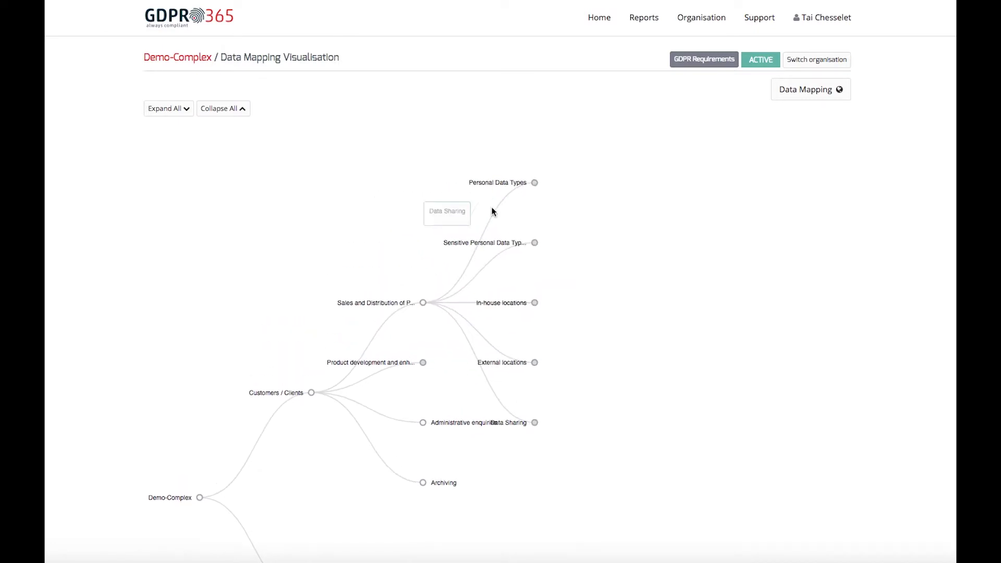
click(534, 183)
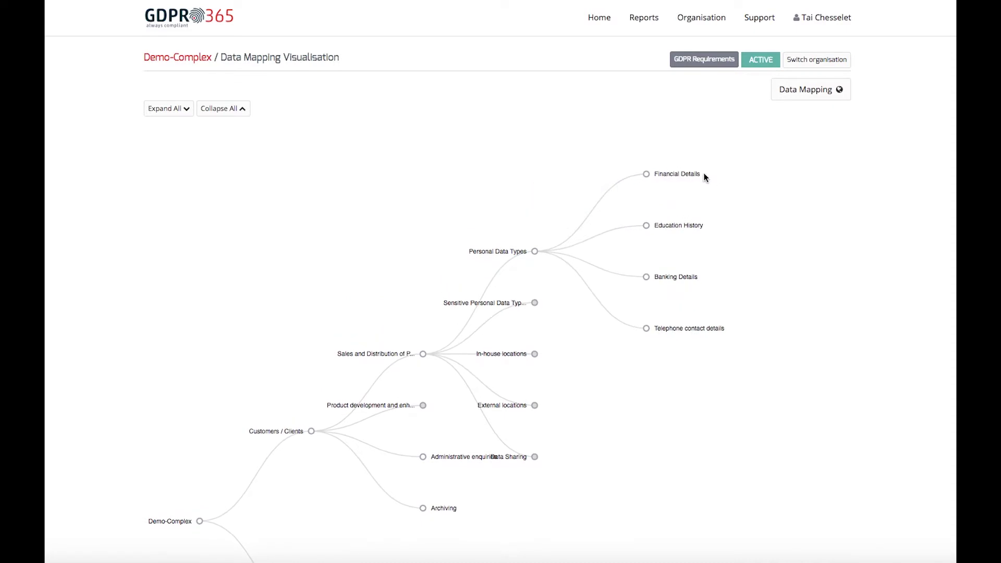
click(534, 302)
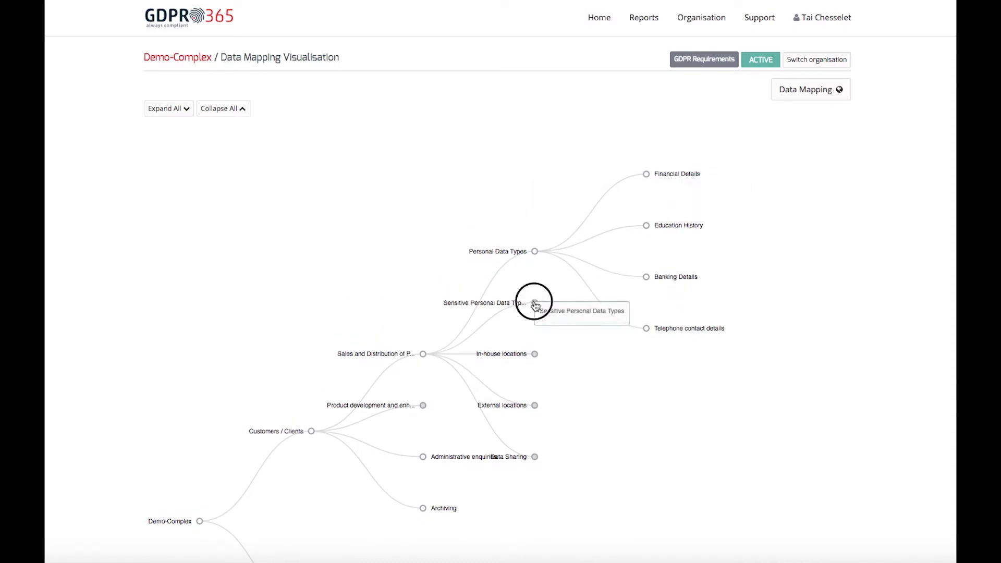
mouse_move(672, 404)
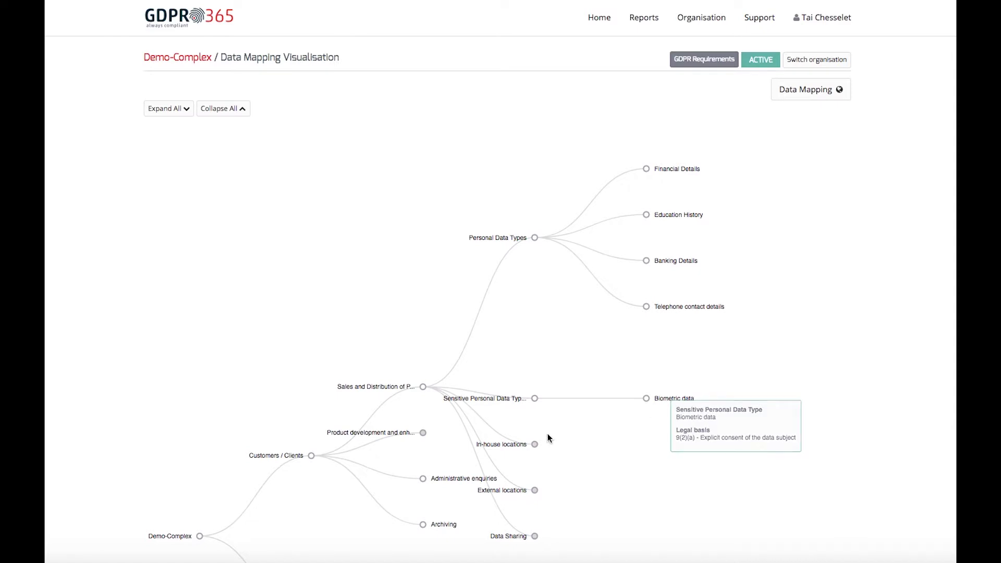
Expand the in-house and external locations in the visualisation and inspect the details of Application servers, Backup and archival servers and Loyaltee.
click(535, 445)
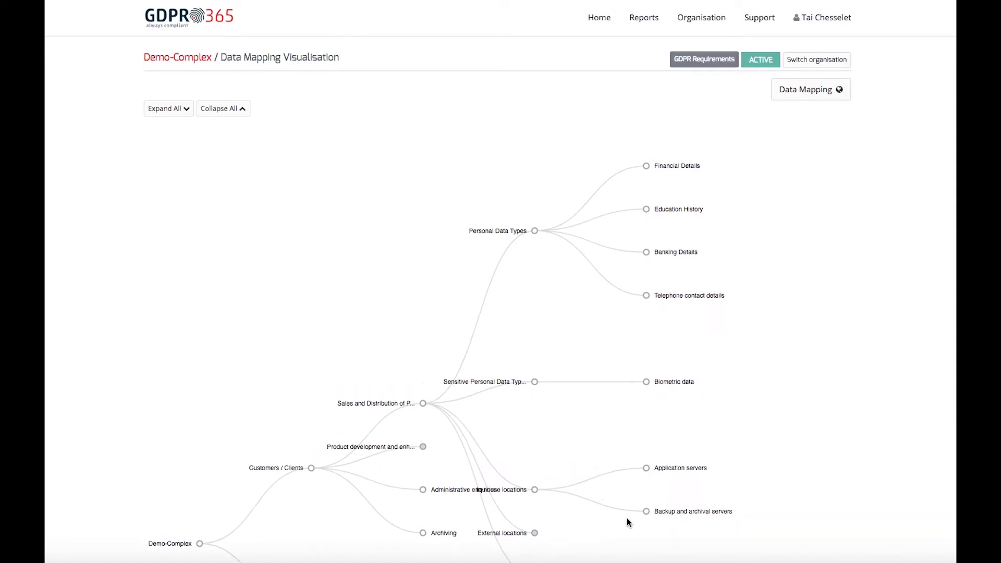
mouse_move(674, 474)
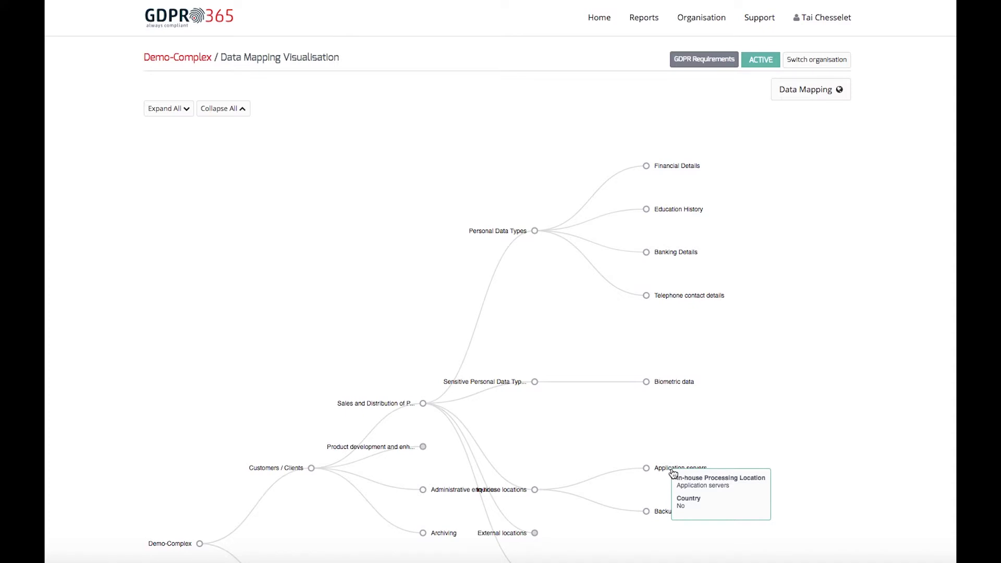
mouse_move(670, 514)
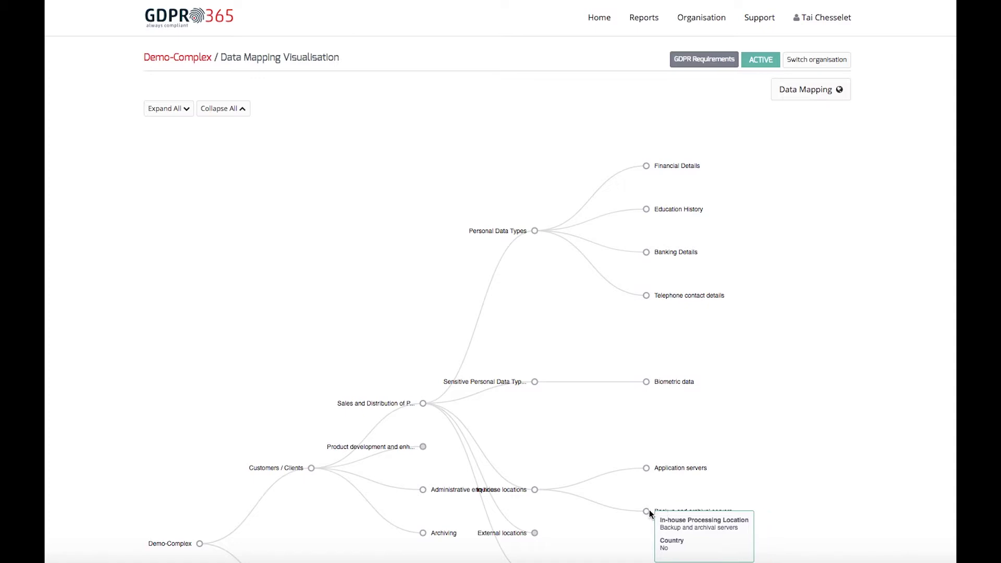
click(533, 534)
scroll(573, 497, down, 3)
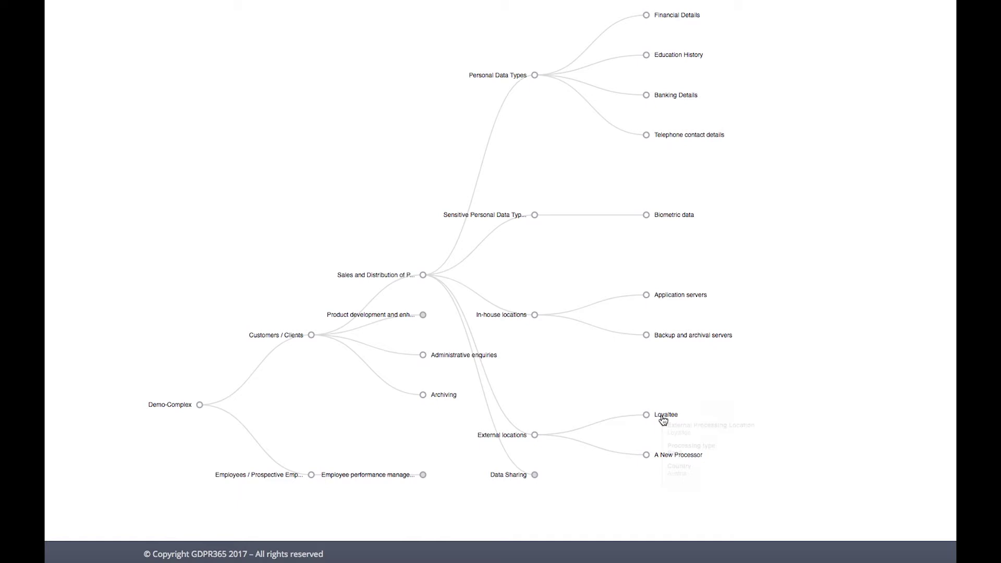
mouse_move(663, 418)
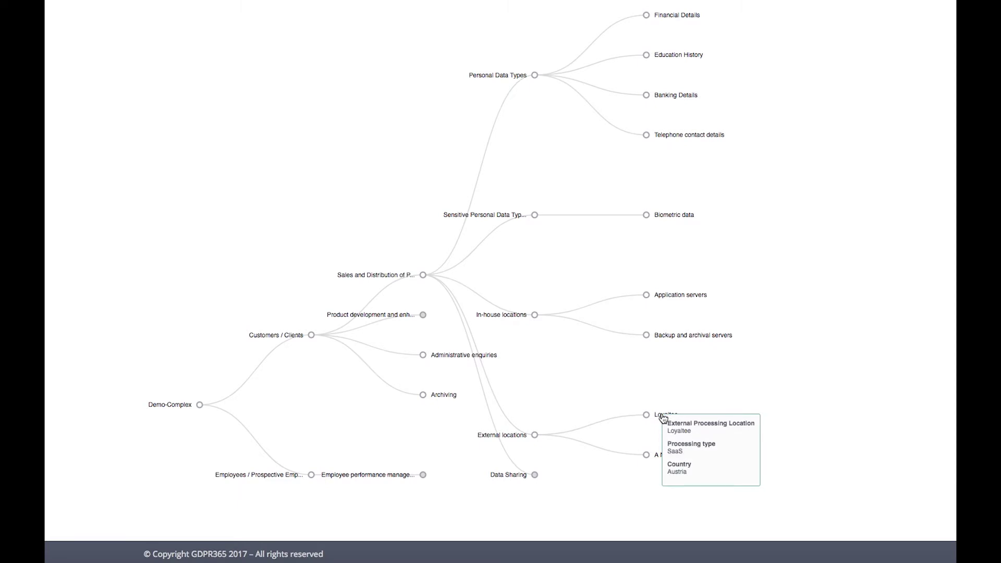
View the fully expanded data mapping tree, collapse it again and return to the Data Mapping page.
scroll(384, 340, up, 3)
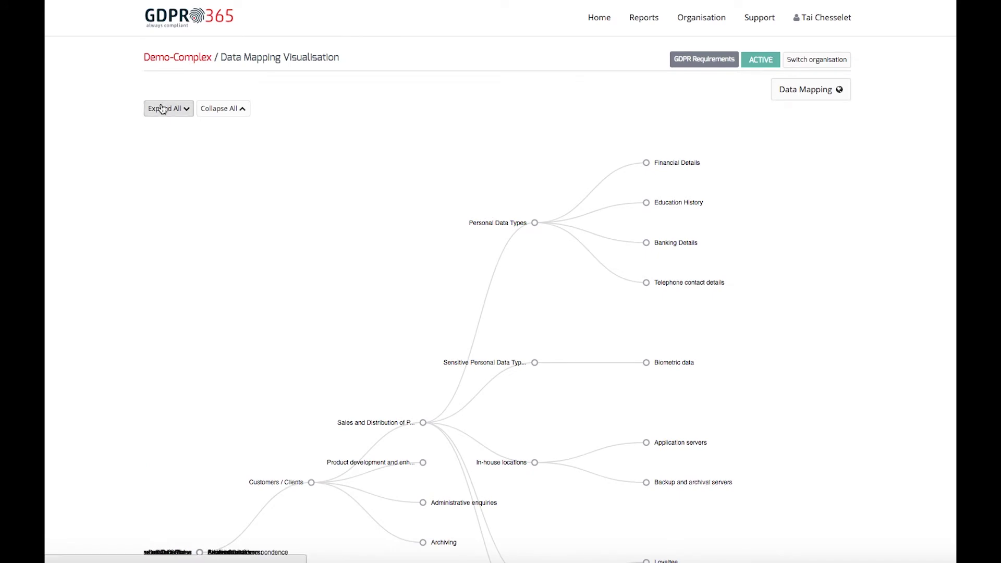
click(163, 108)
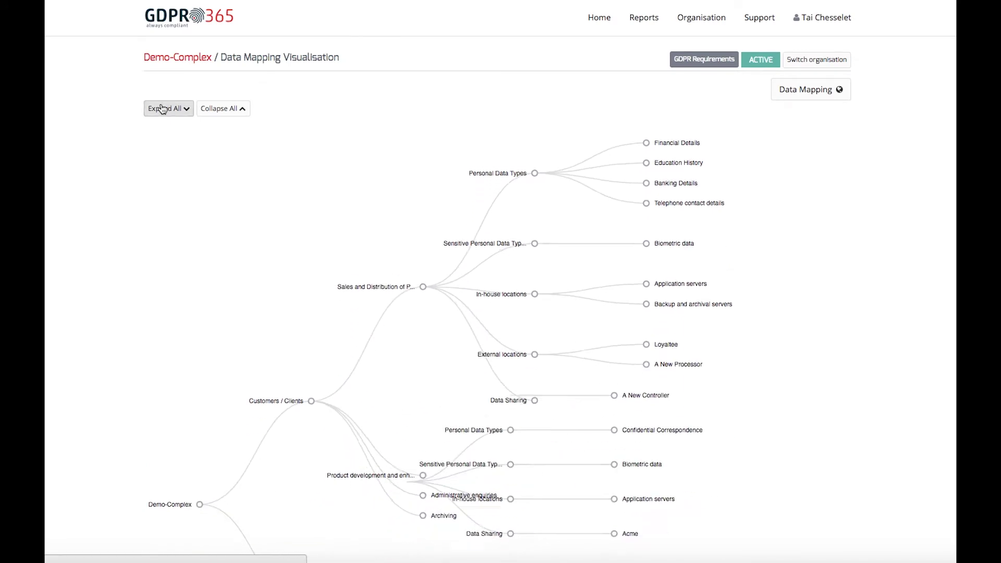
click(224, 109)
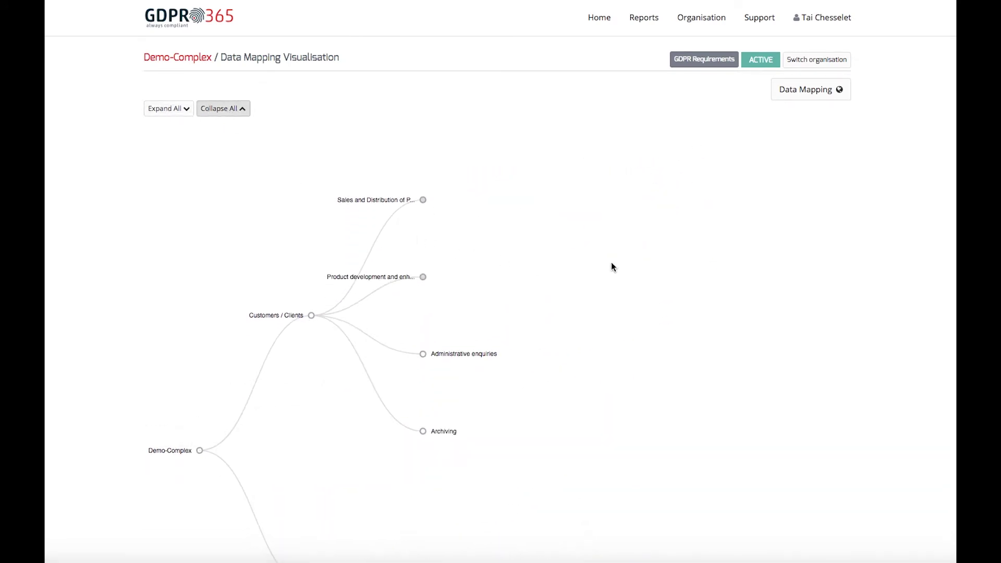
click(809, 94)
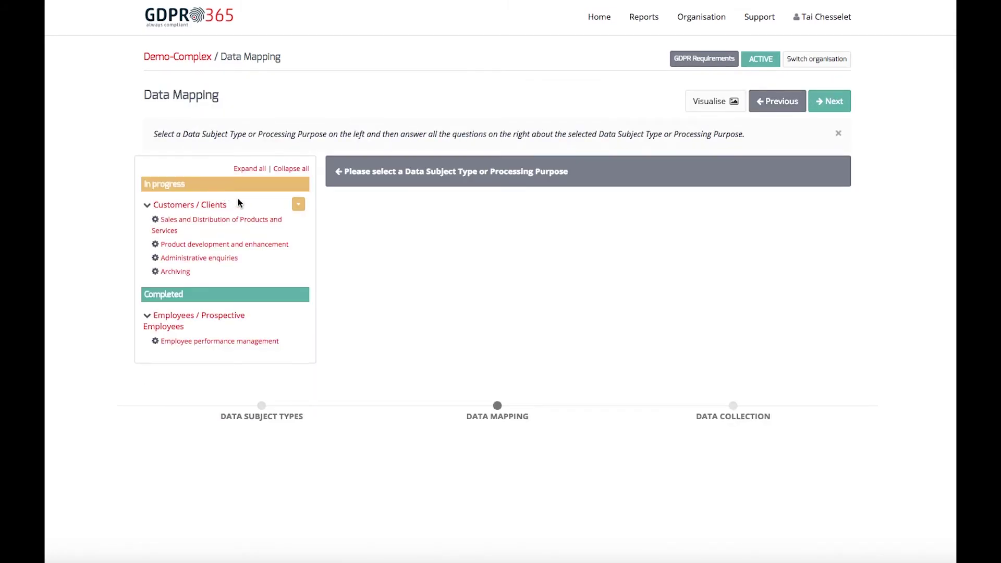
Proceed to Data Collection without completing the data mapping, and open the collection sources for Financial Details of Customers / Clients.
click(829, 104)
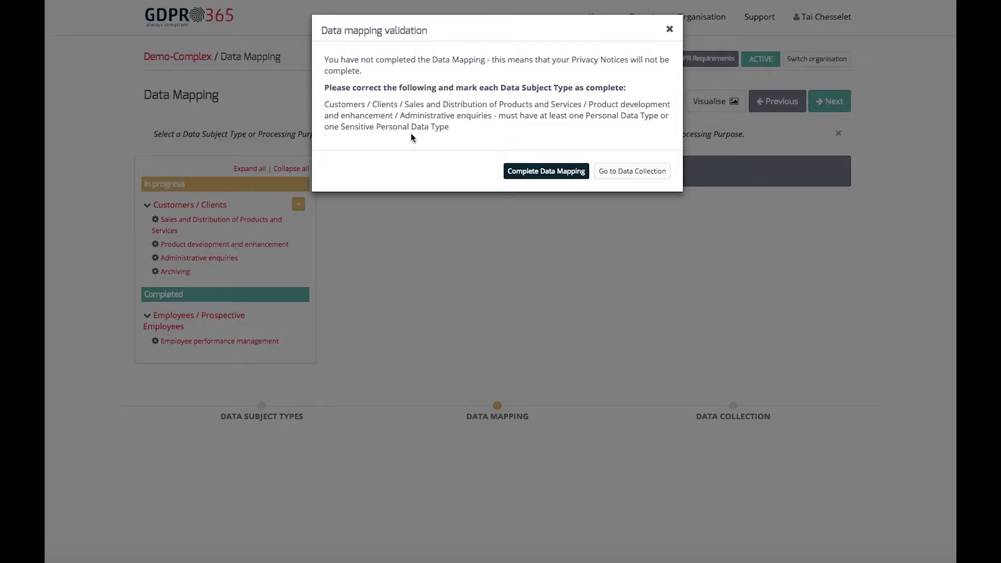
click(624, 172)
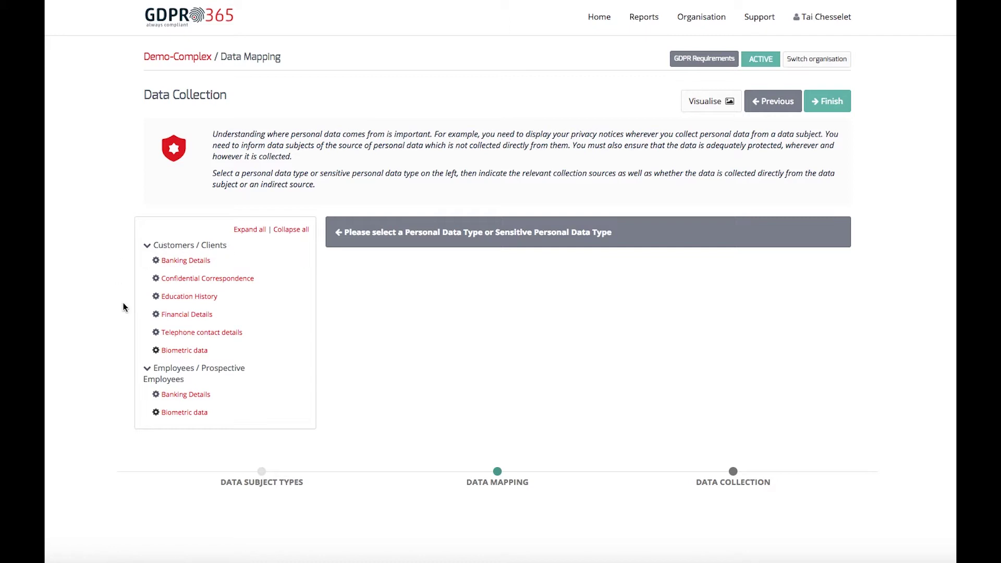
click(186, 314)
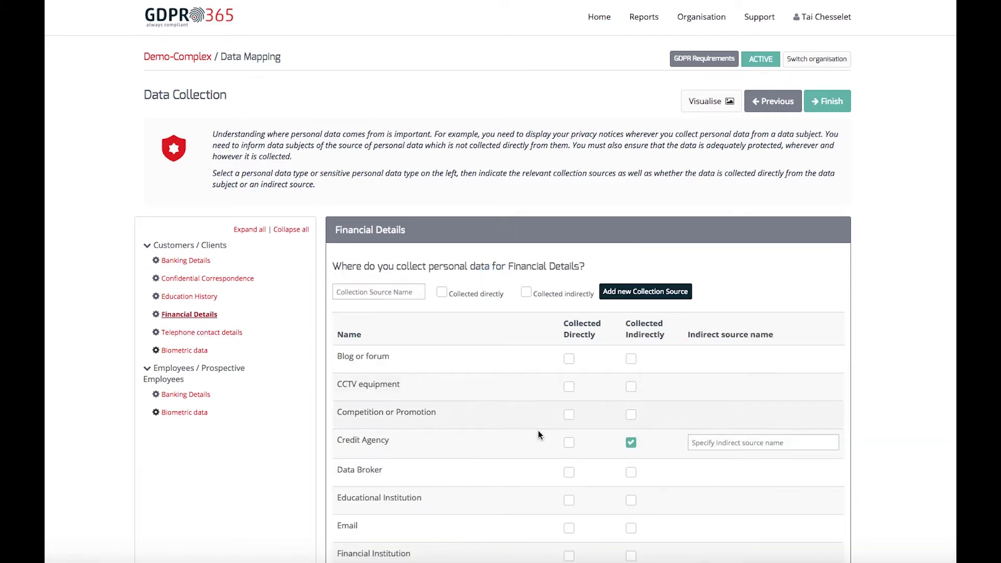
scroll(492, 440, down, 3)
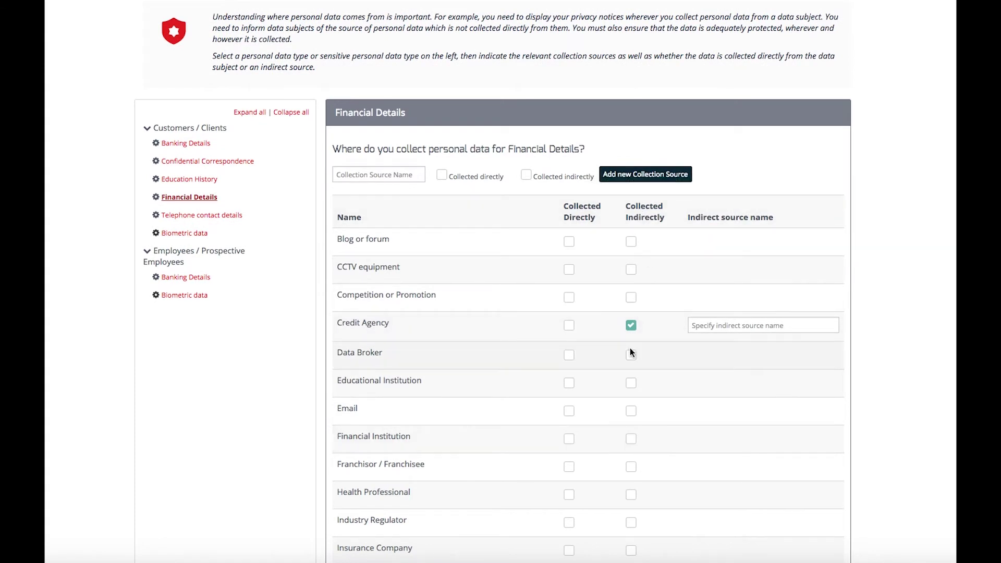
mouse_move(578, 211)
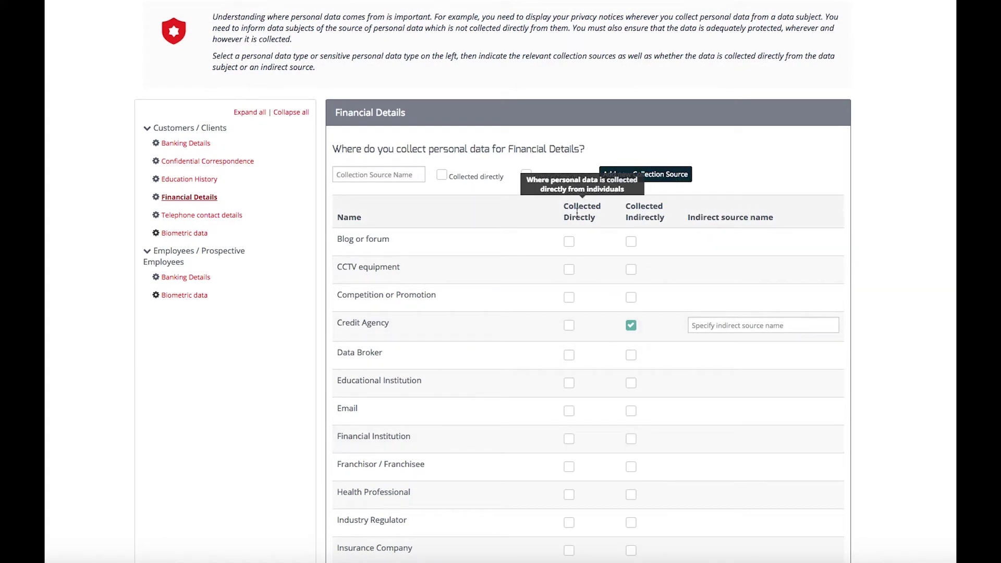
mouse_move(635, 210)
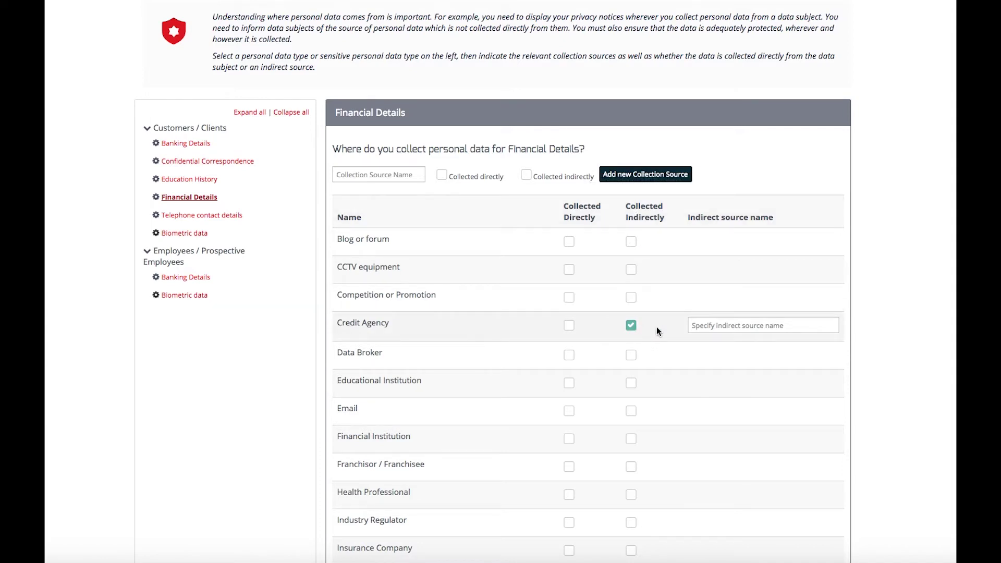
Enter "XYZ Credit Bureau" as the indirect source name for Credit Agency in the Financial Details collection sources.
click(697, 326)
text(XYZ)
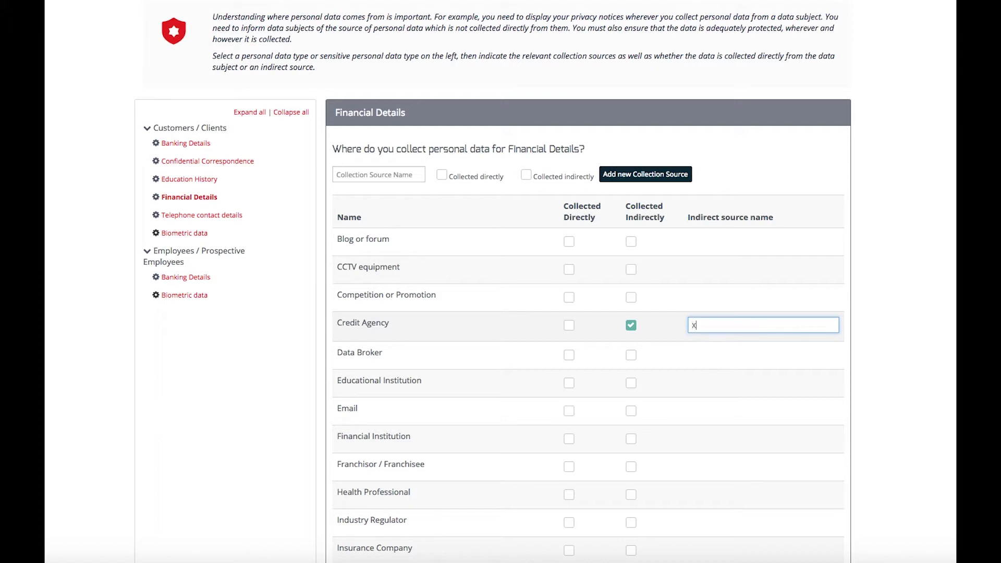
text( Cred)
scroll(697, 398, down, 1)
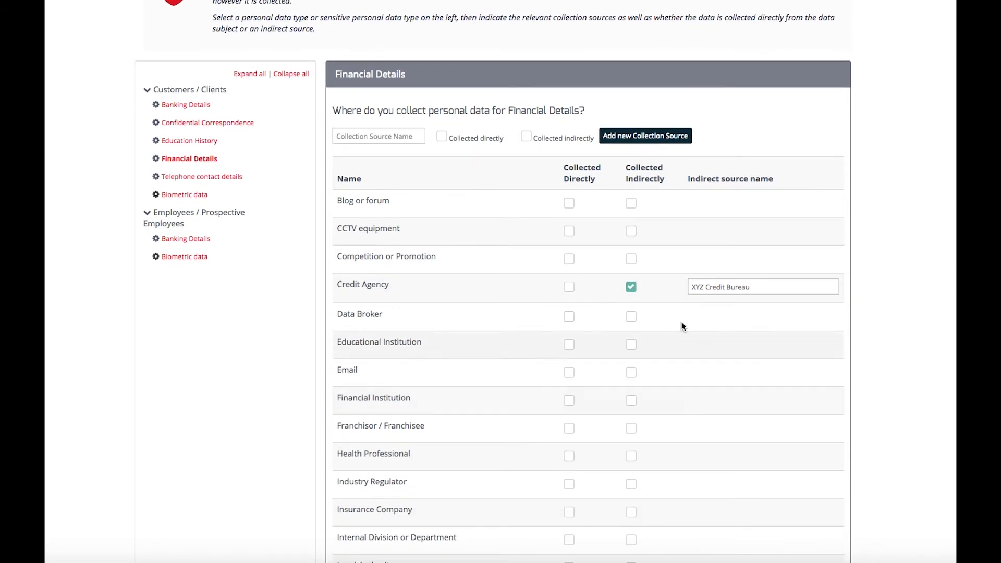
Visualise the data collection with all branches expanded, inspect the Credit Agency source of Financial Details, and return to Data Collection.
scroll(681, 324, up, 3)
click(702, 103)
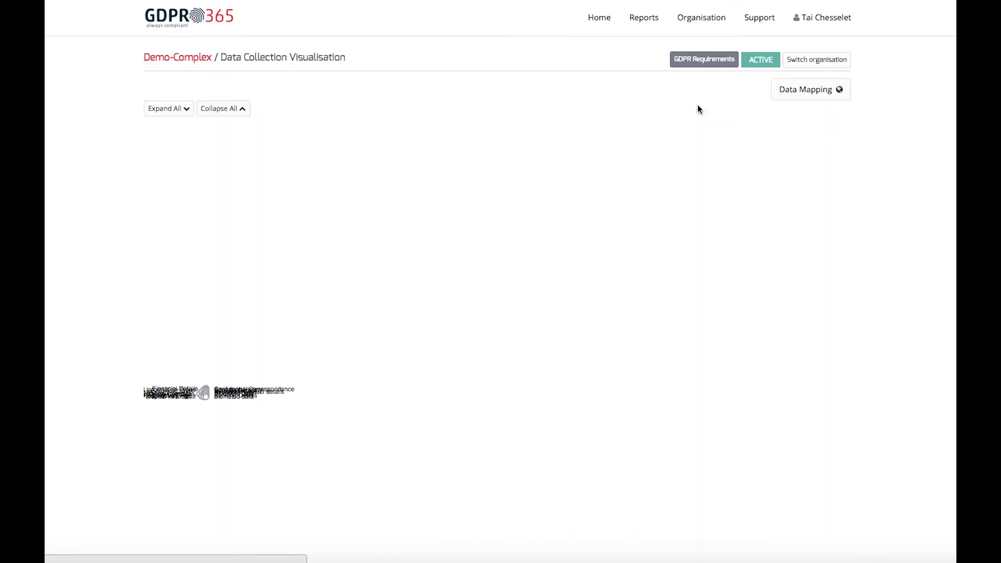
click(160, 109)
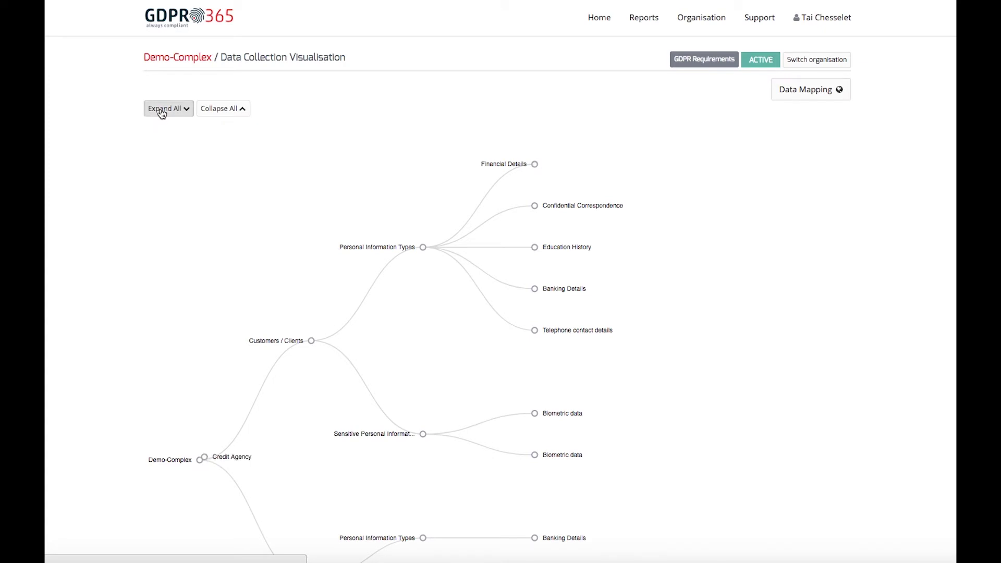
mouse_move(681, 169)
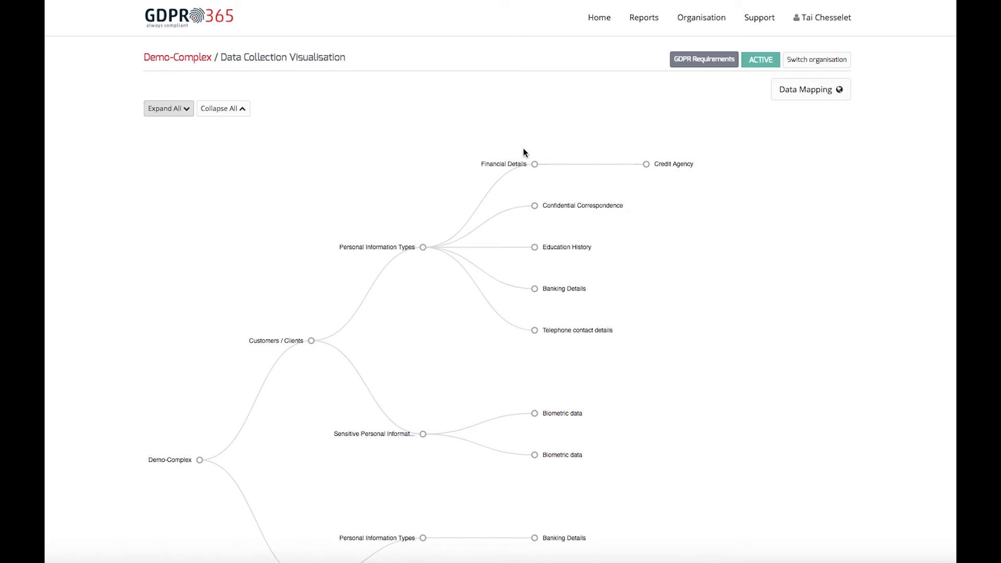
scroll(520, 152, down, 1)
click(796, 85)
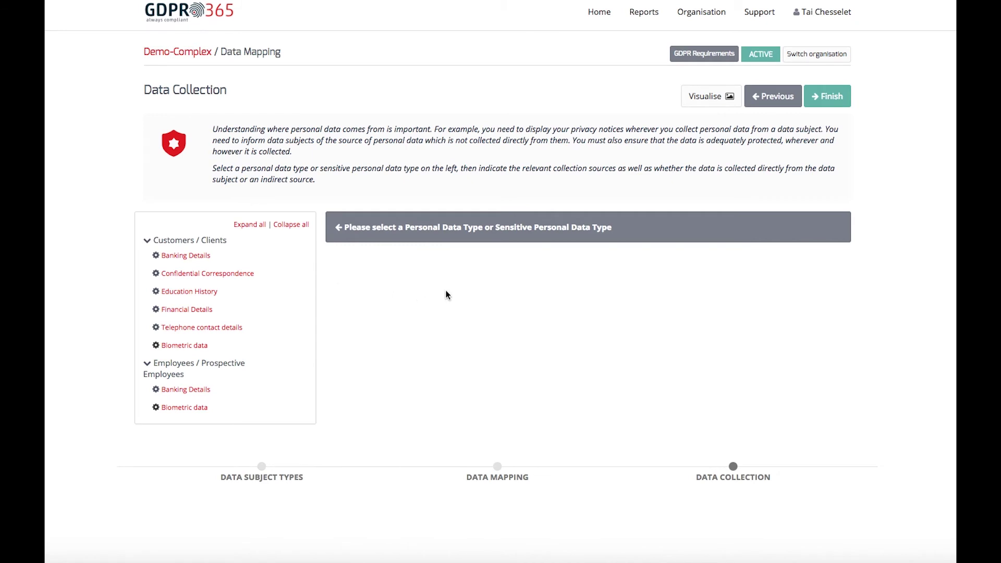
Go back to the Demo-Complex home page and open the Governance section.
click(166, 51)
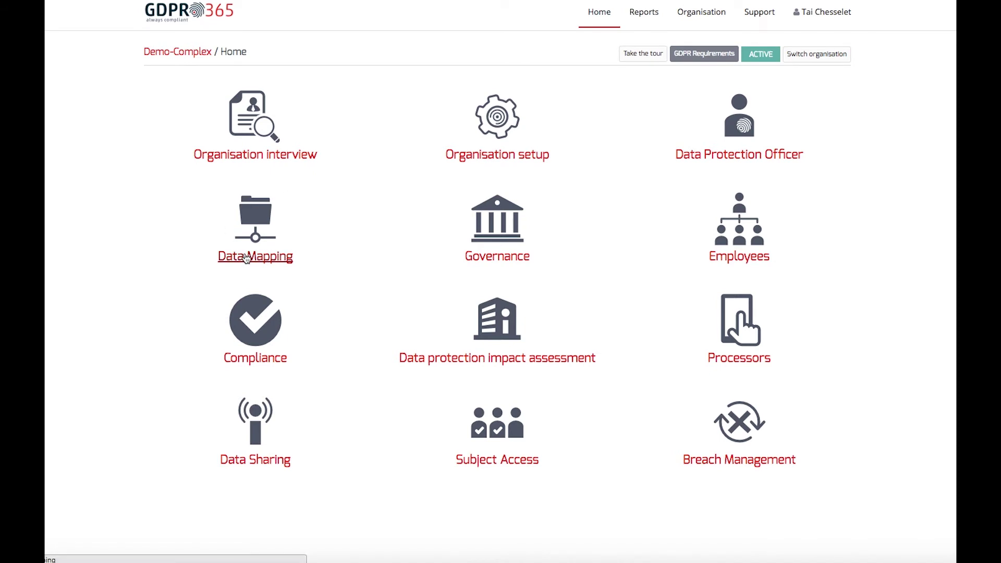
click(498, 259)
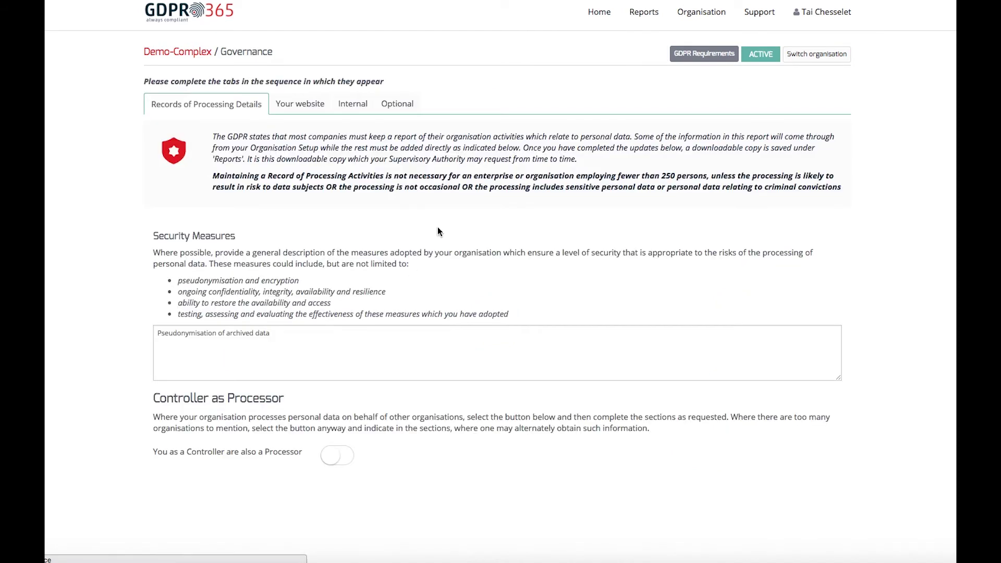
Open the website Privacy Notice in Governance and review its template, covering processing purposes, collected data, indirect sources, and sharing with other organisations.
click(298, 104)
click(263, 275)
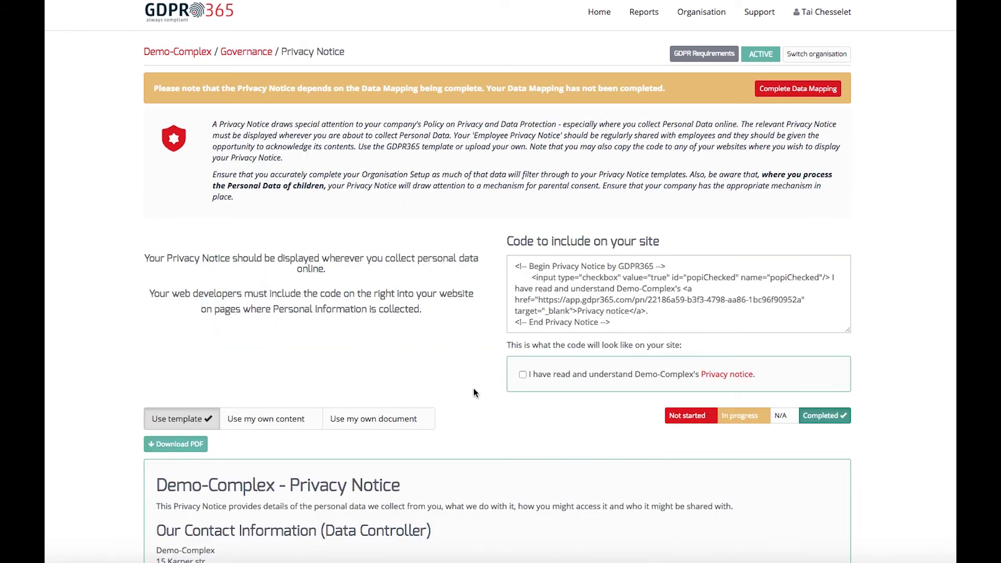
scroll(473, 388, down, 6)
scroll(473, 388, down, 3)
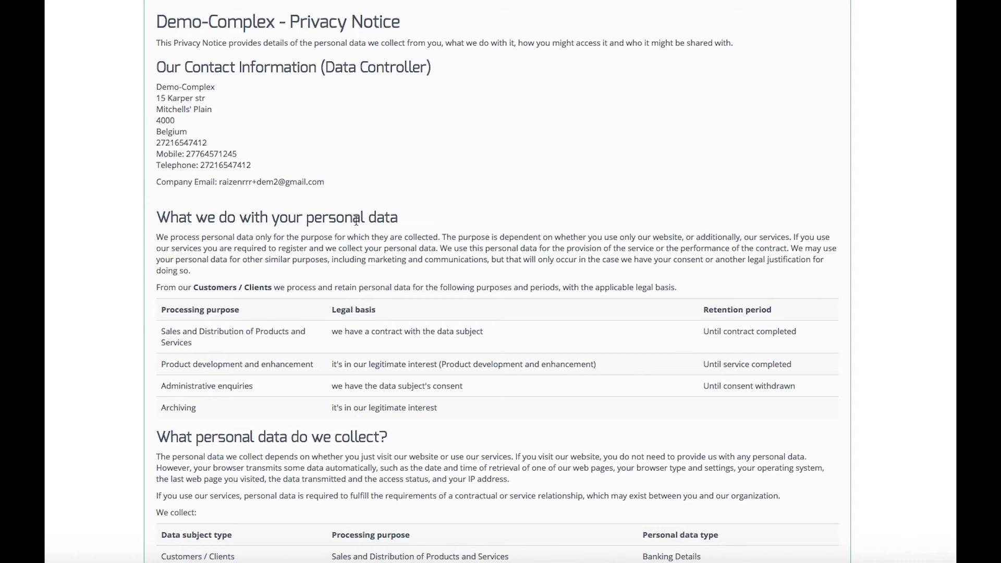
scroll(293, 442, down, 5)
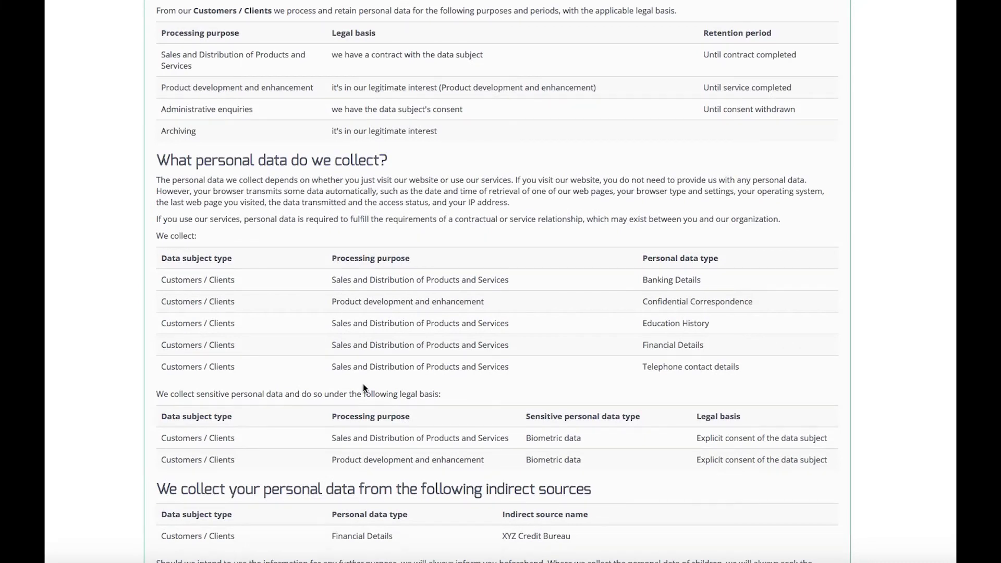
scroll(363, 386, down, 4)
scroll(363, 386, down, 1)
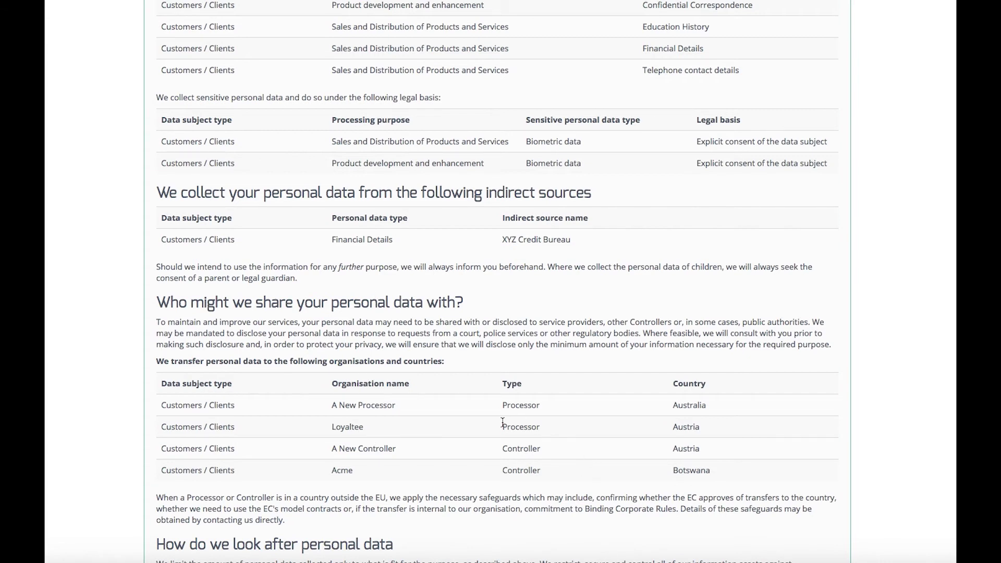
scroll(502, 422, down, 6)
scroll(503, 422, up, 2)
scroll(500, 419, up, 10)
scroll(498, 421, down, 1)
scroll(477, 188, down, 1)
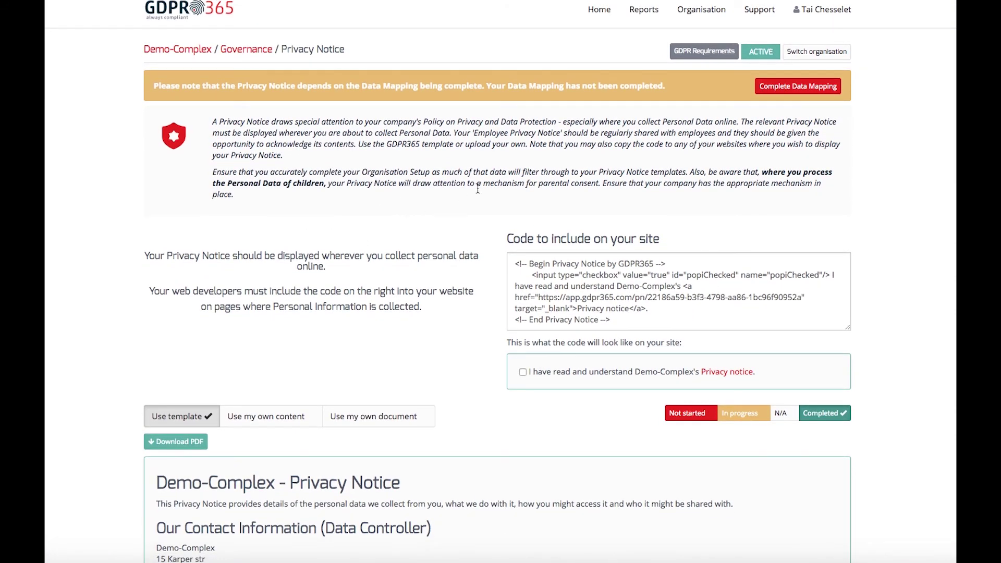
Return to the Demo-Complex home page and open the processor contracts in the Processors section.
click(180, 49)
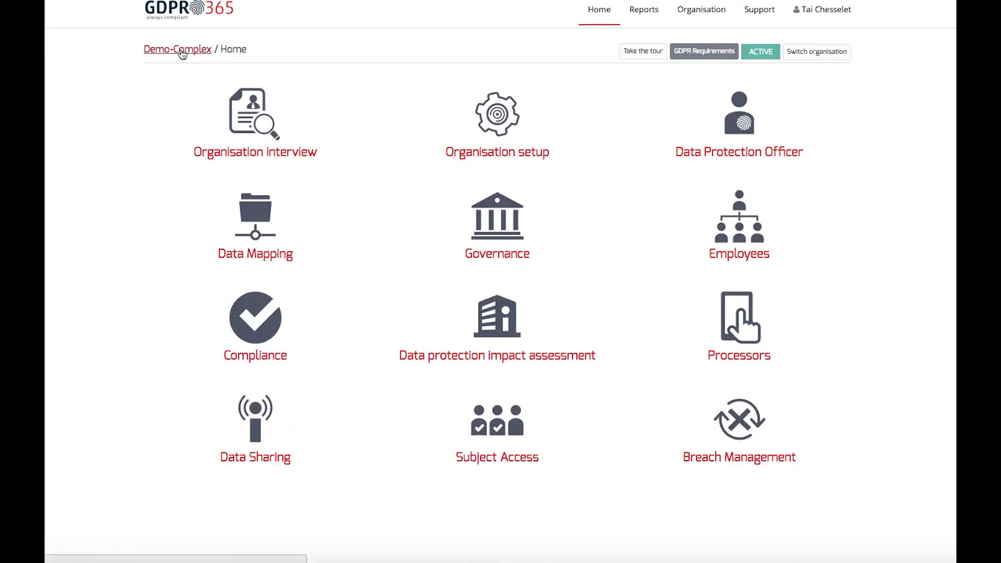
click(739, 355)
click(495, 286)
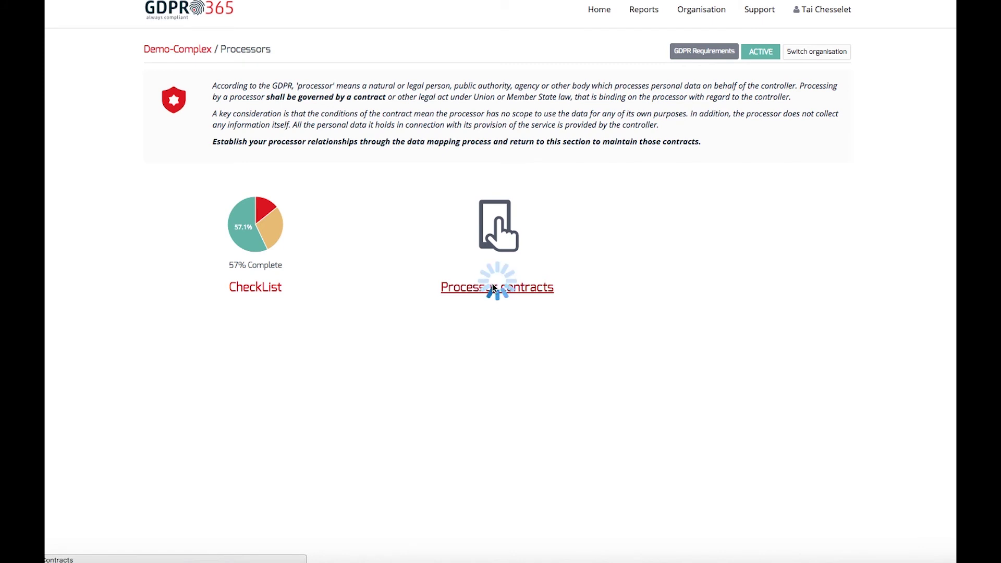